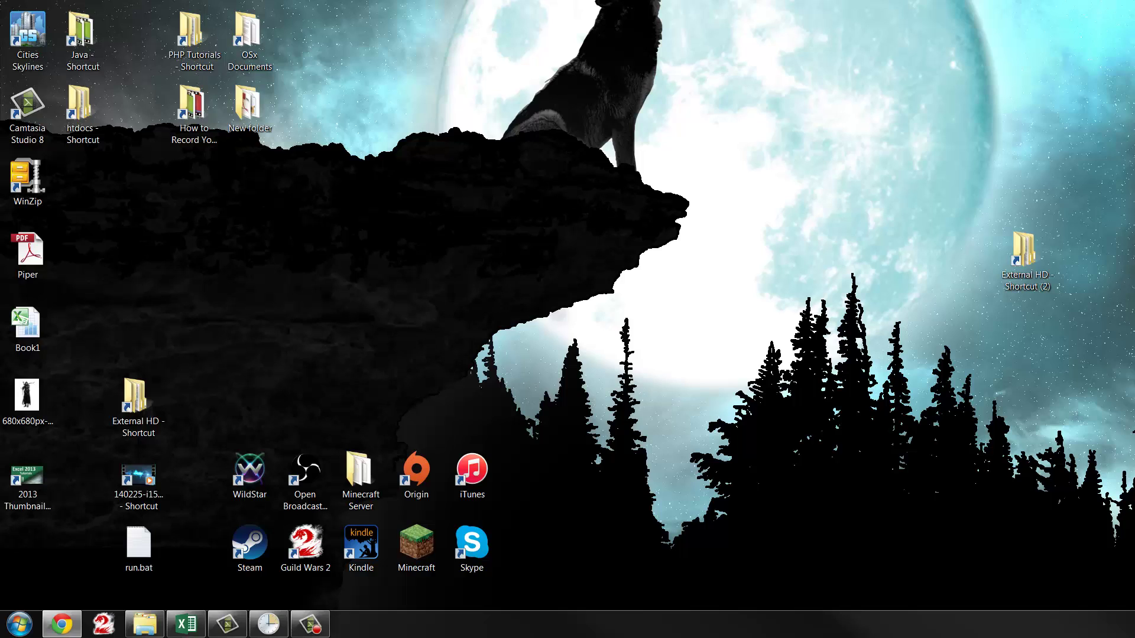
Step: Launch Task Scheduler from Start > All Programs > Accessories > System Tools
left_click(20, 625)
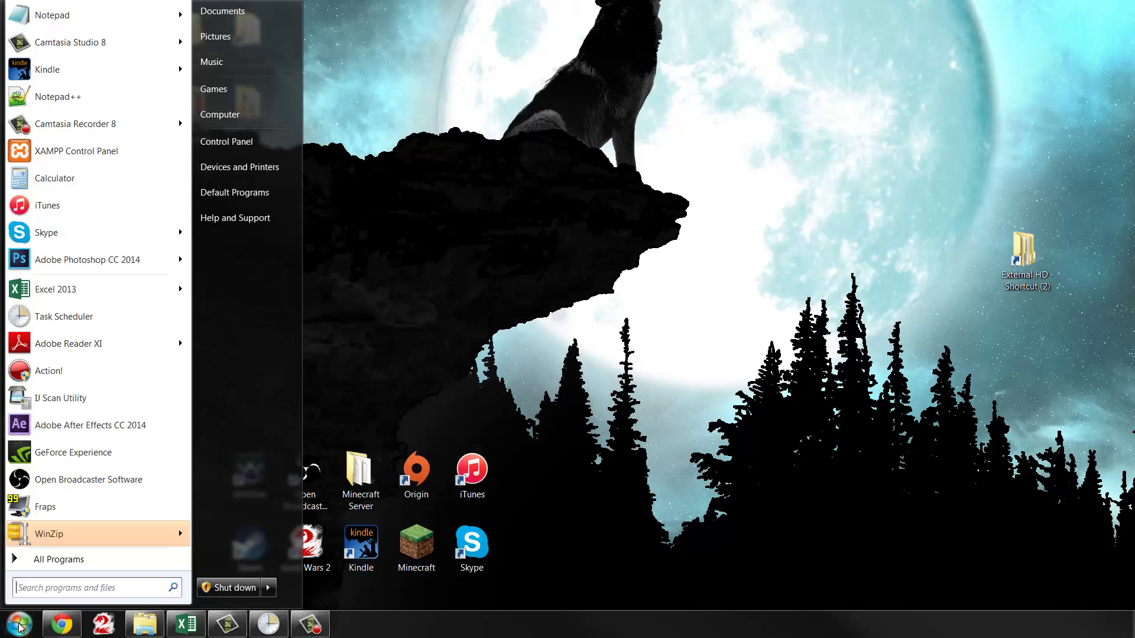
left_click(65, 558)
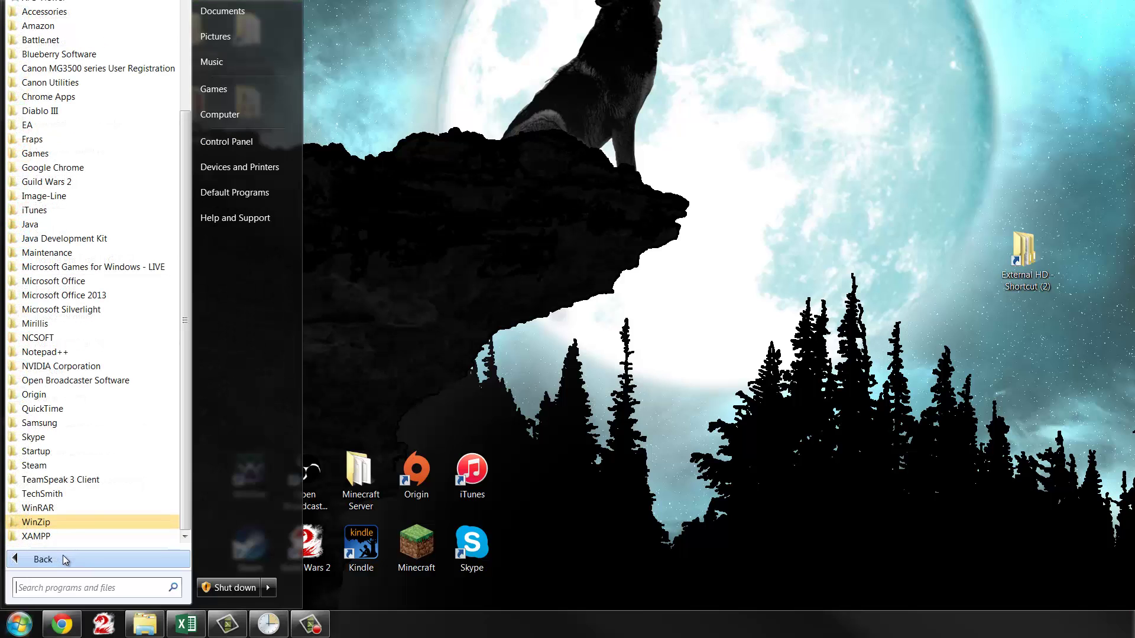
left_click(86, 13)
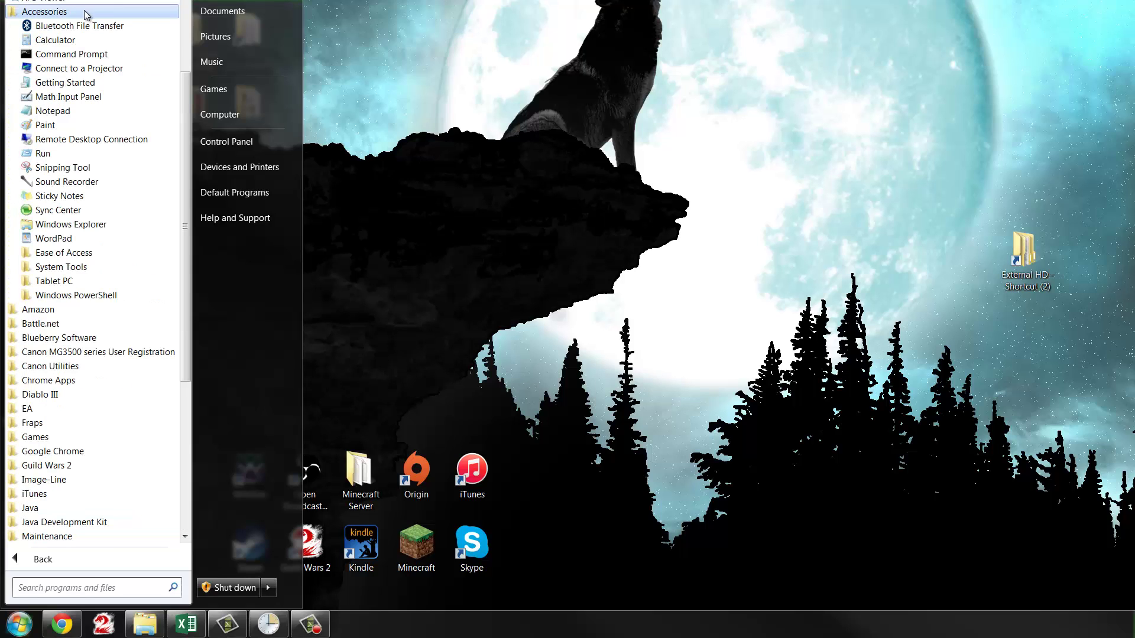
left_click(92, 269)
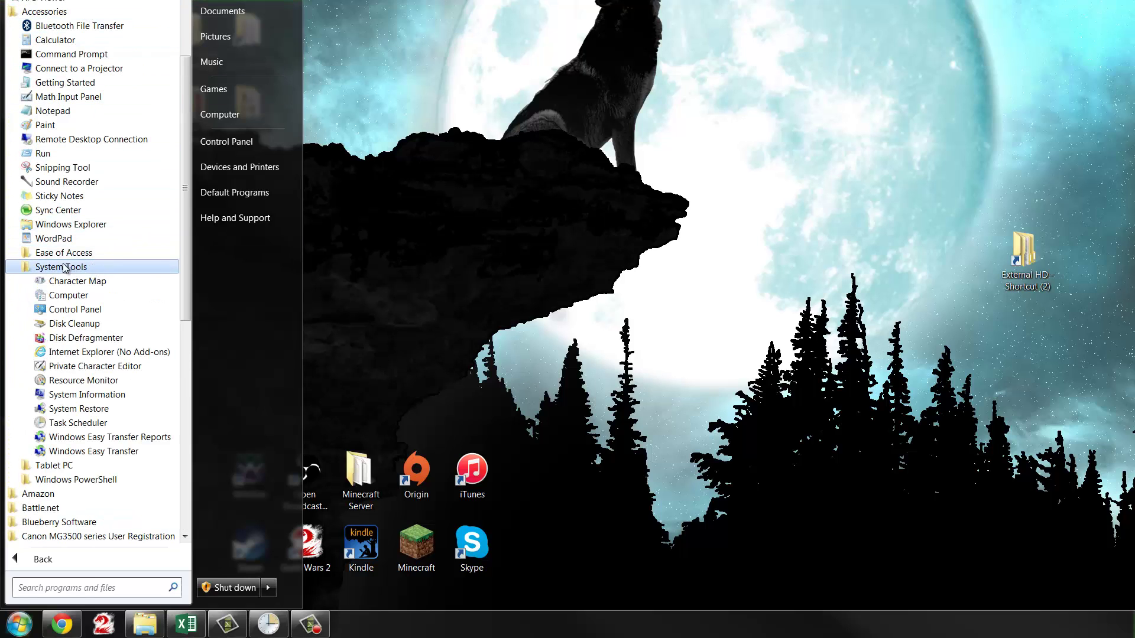
left_click(78, 423)
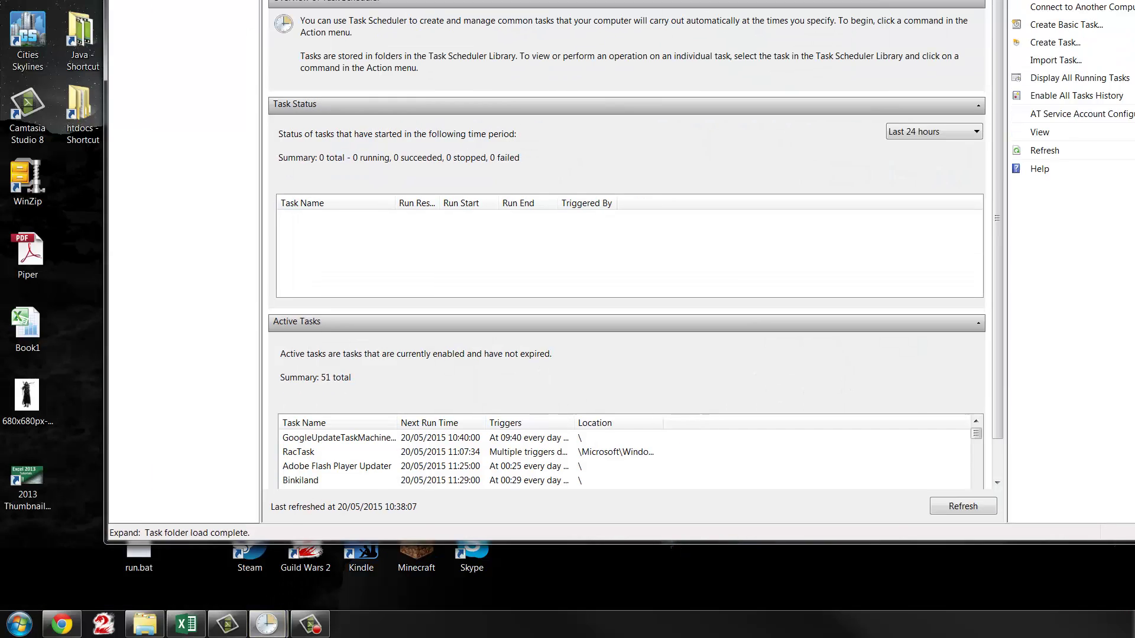
Step: Maximize Task Scheduler and collapse the Overview and Task Status sections
key("super+Up")
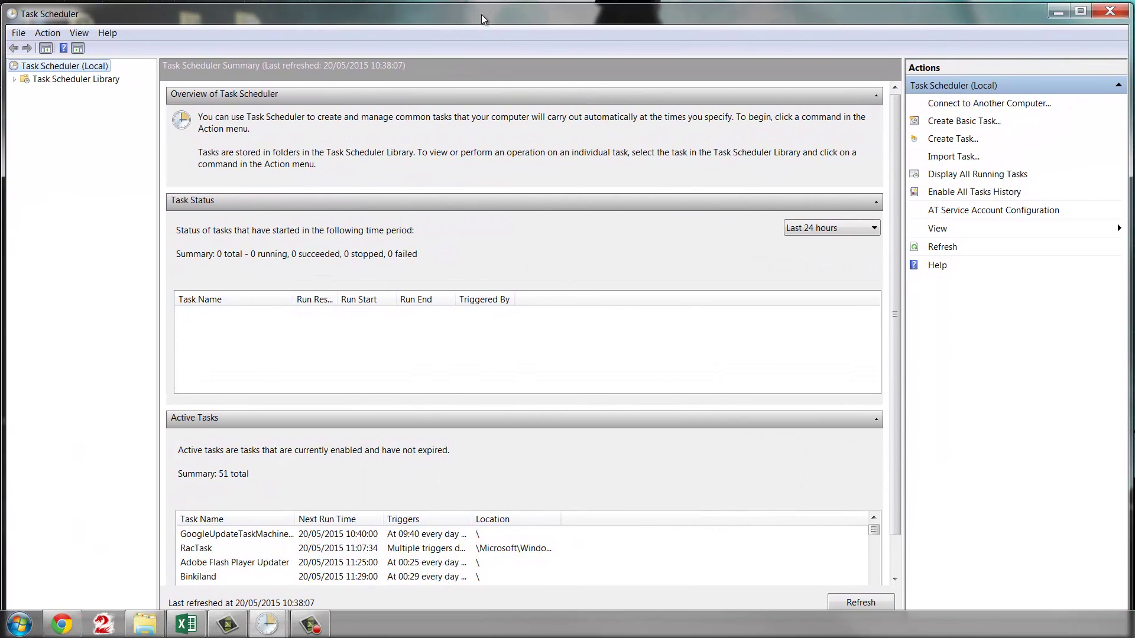
left_click_drag(481, 14, 483, 0)
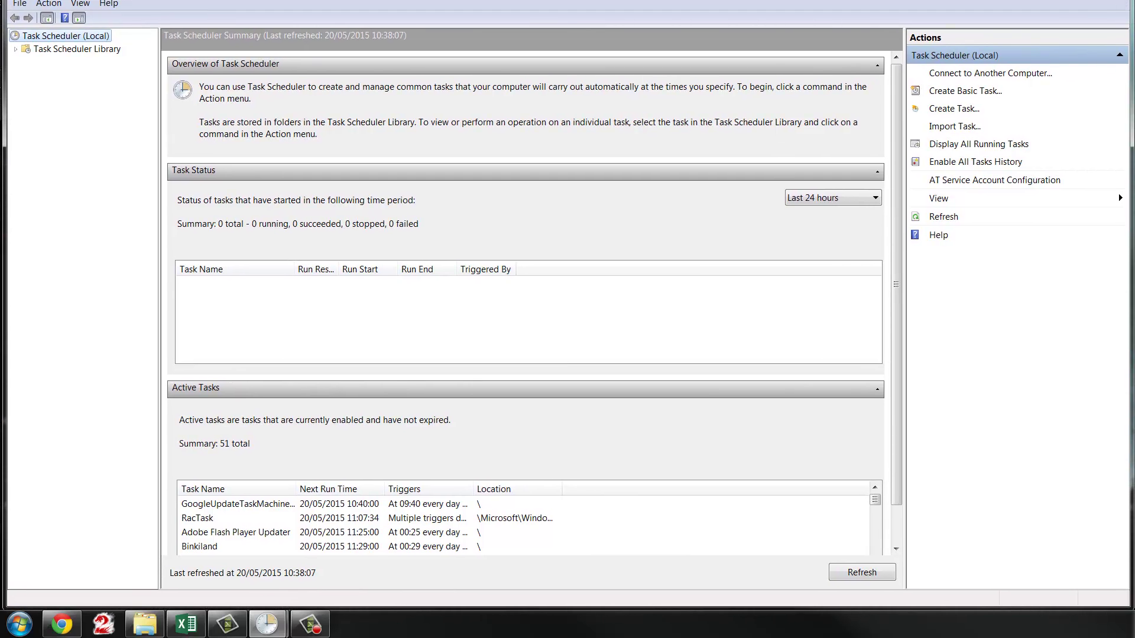
left_click(267, 624)
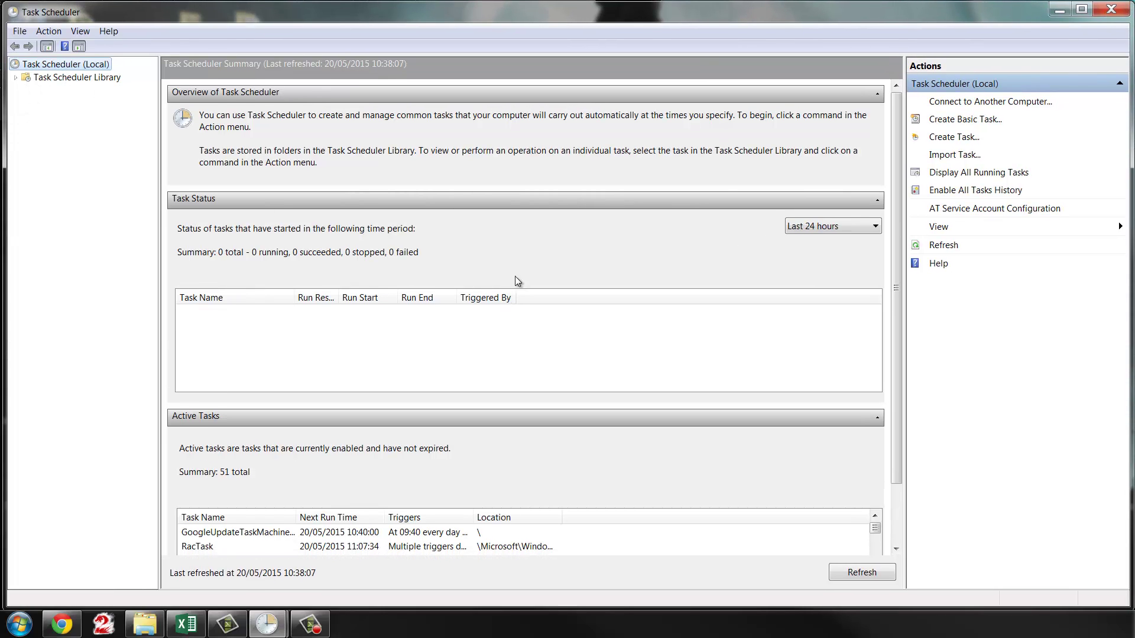
left_click(877, 93)
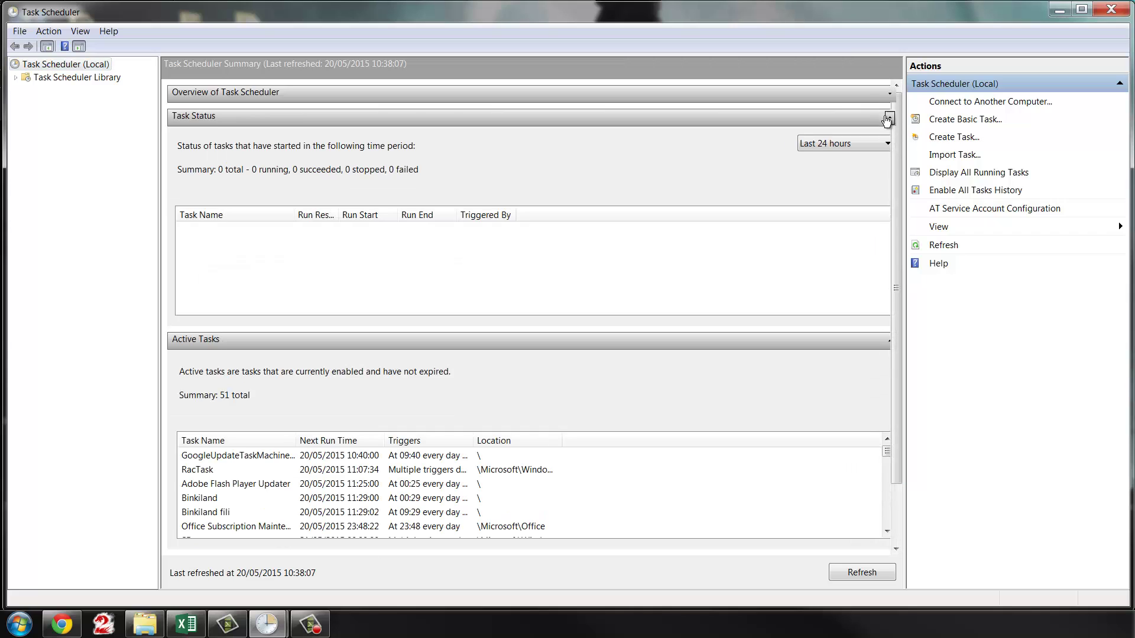
left_click(887, 117)
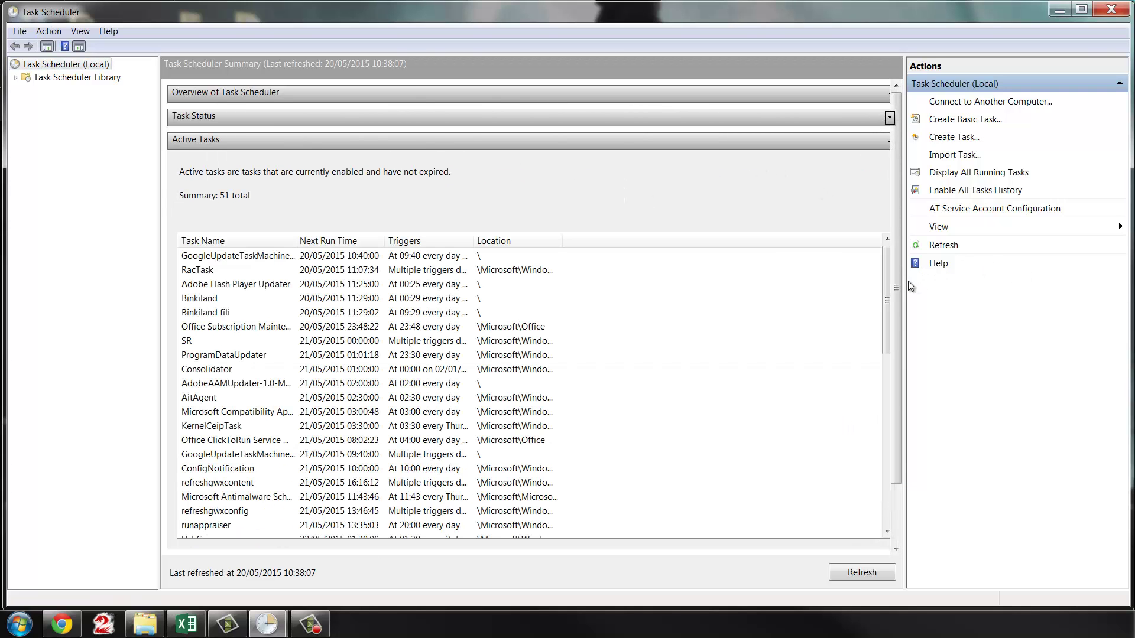
Step: Widen the summary pane and the Triggers and Location columns of Active Tasks
left_click_drag(903, 161, 1032, 161)
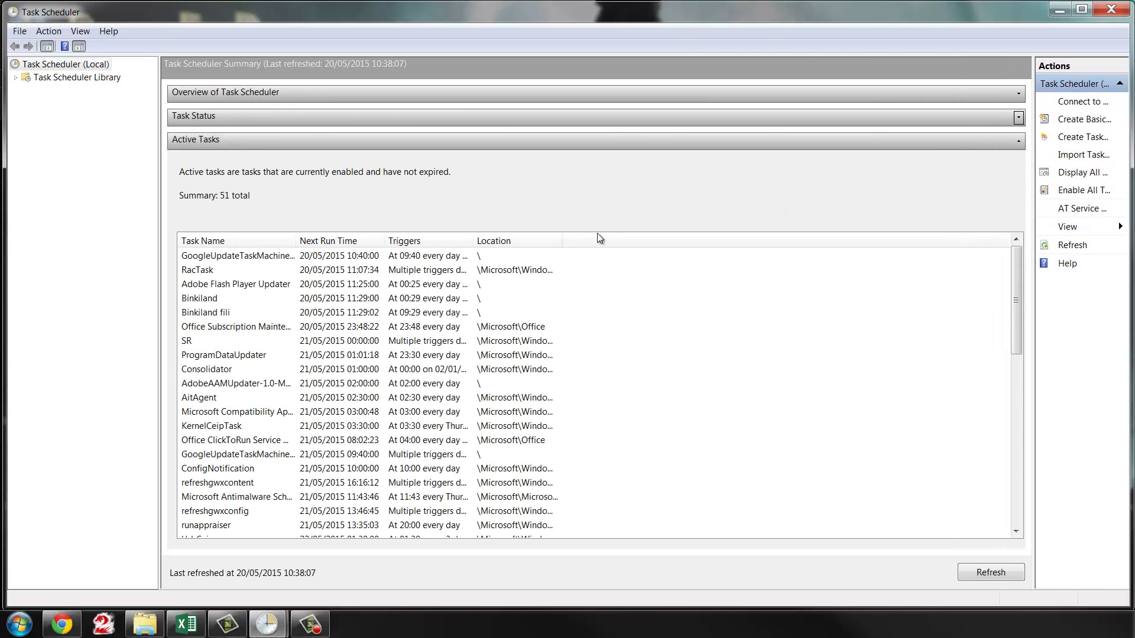
mouse_move(1019, 263)
left_mouse_down()
mouse_move(1024, 444)
mouse_move(1021, 255)
mouse_move(1013, 304)
mouse_move(1016, 411)
mouse_move(1029, 427)
mouse_move(1024, 242)
left_mouse_up()
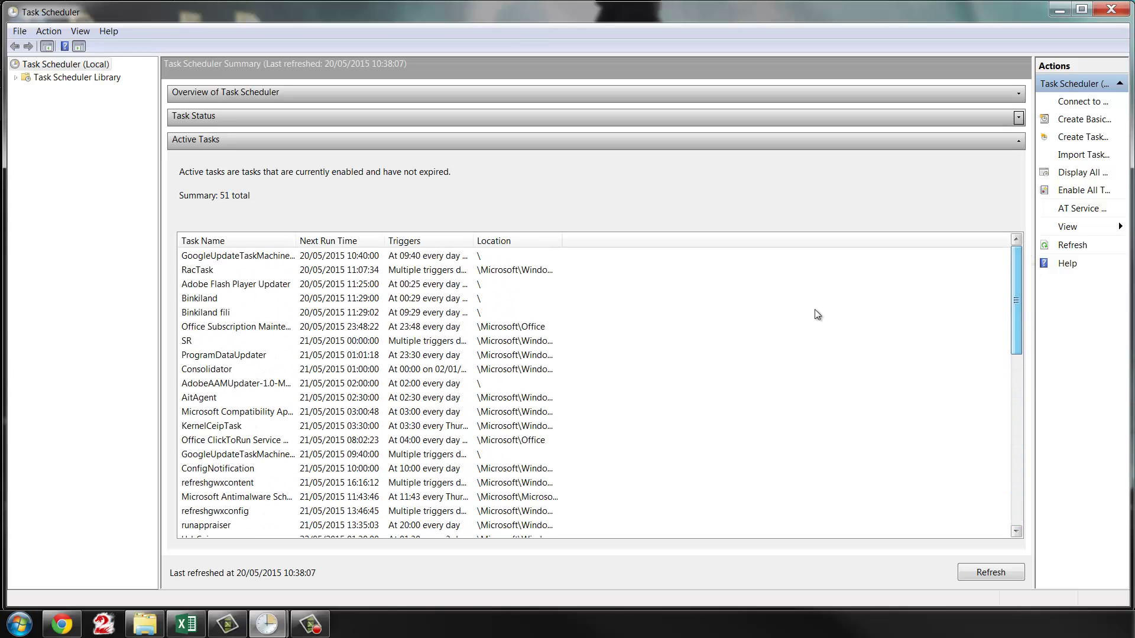
left_click_drag(471, 243, 745, 243)
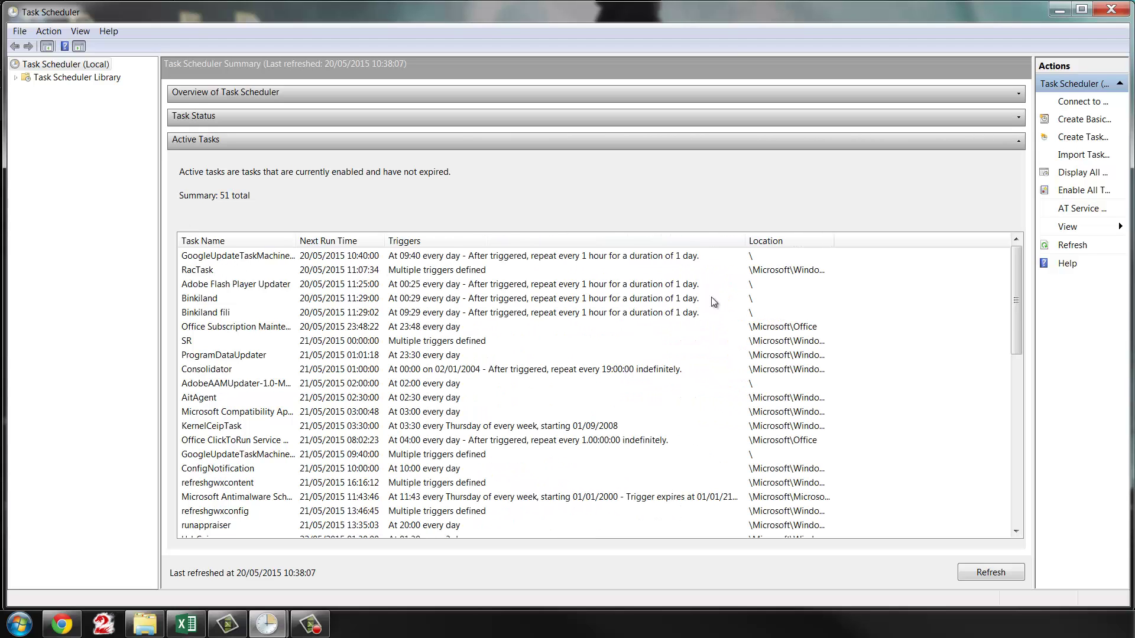
left_click_drag(839, 237, 958, 237)
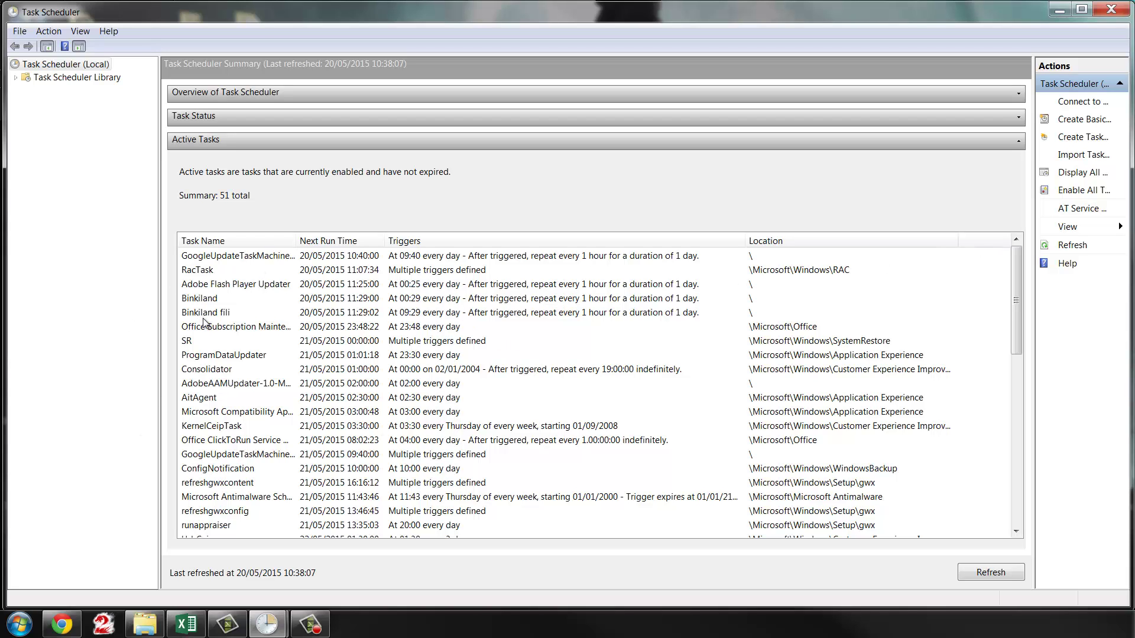
Step: Compare the Binkiland and Binkiland fili entries in the Active Tasks list
left_click(215, 300)
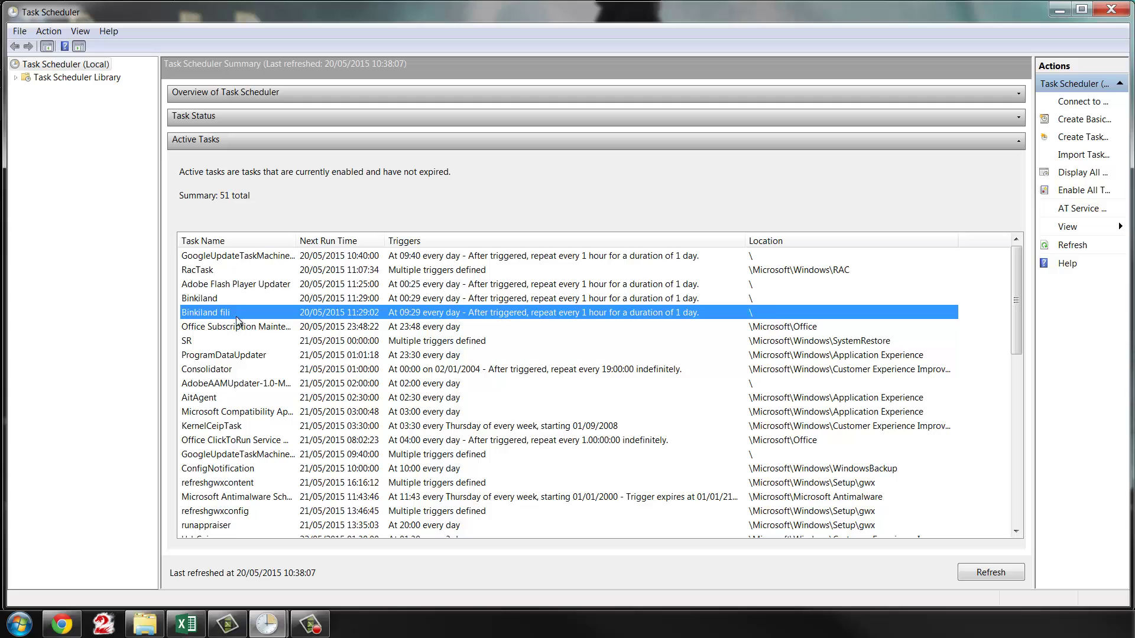
left_click(237, 314)
left_click(235, 299)
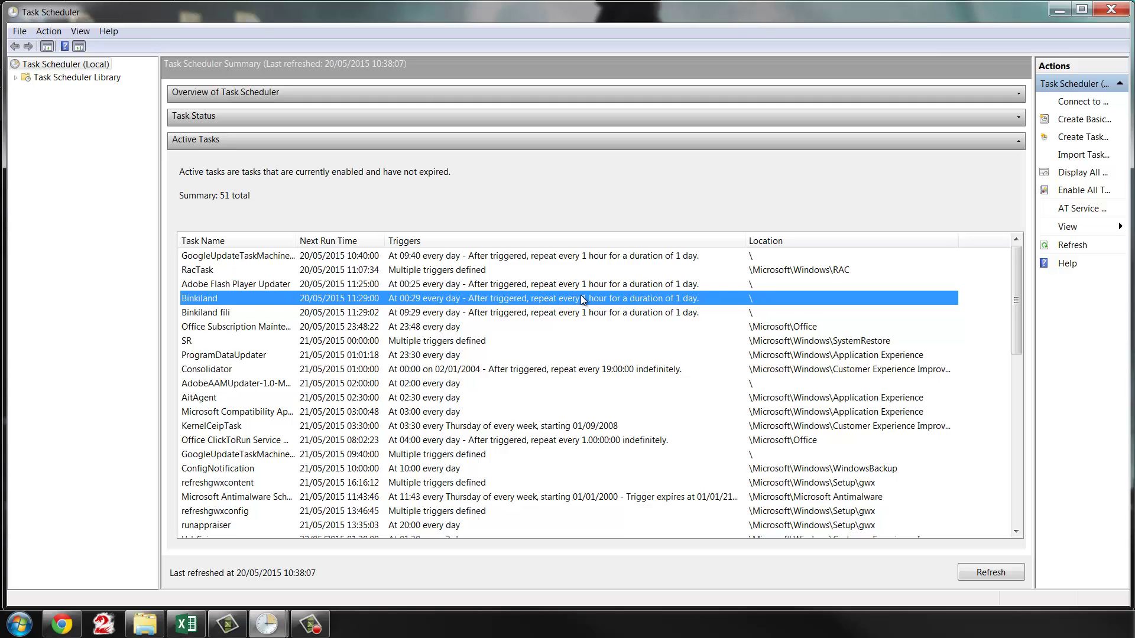
left_click(280, 314)
left_click(245, 300)
left_click(280, 309)
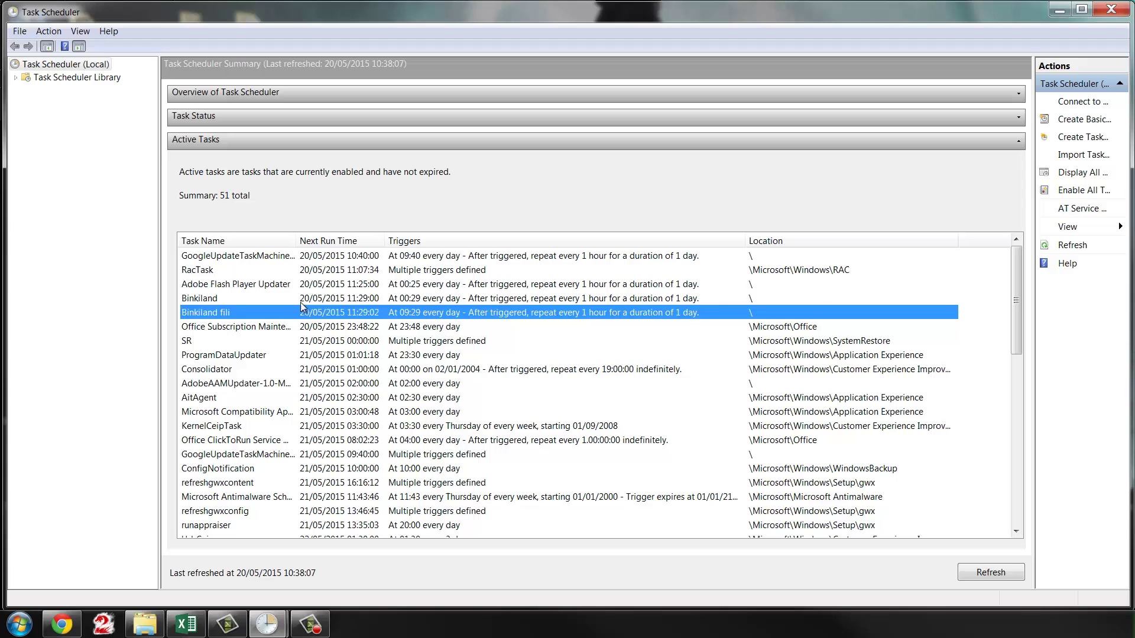
left_click(301, 303)
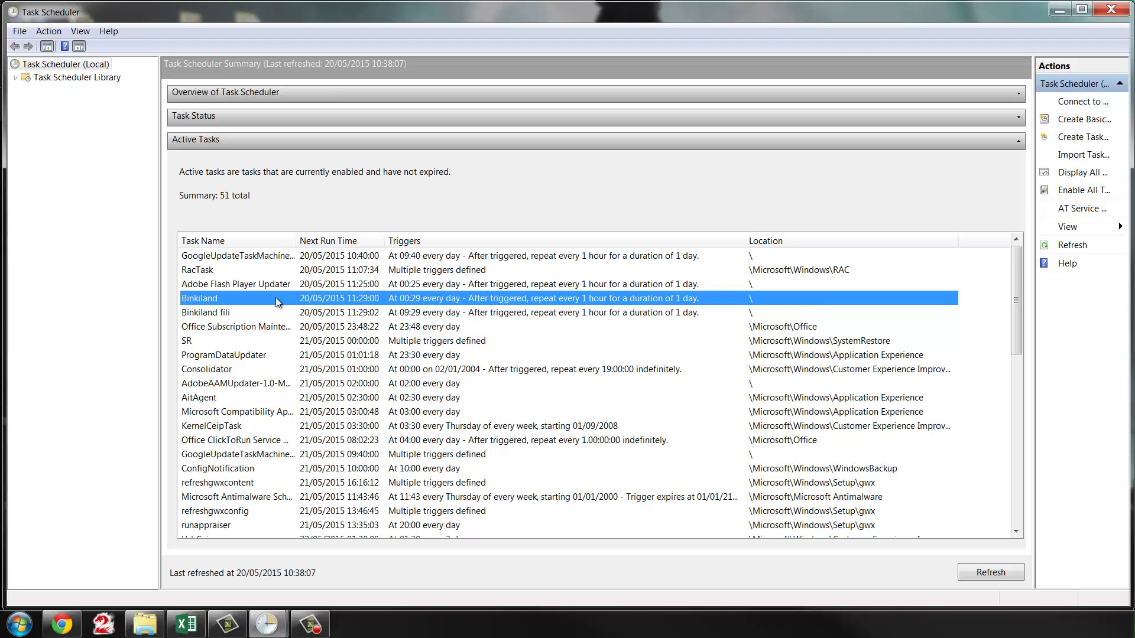
Step: Open Binkiland in the Task Scheduler Library and widen the Name column
double_click(276, 297)
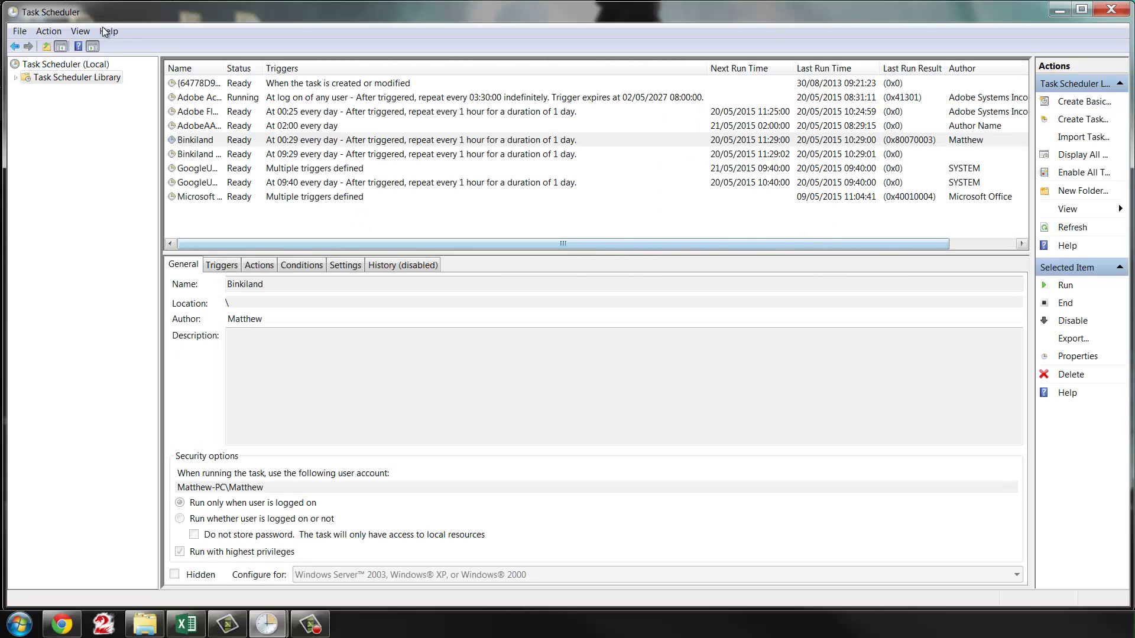
left_click_drag(223, 73, 358, 74)
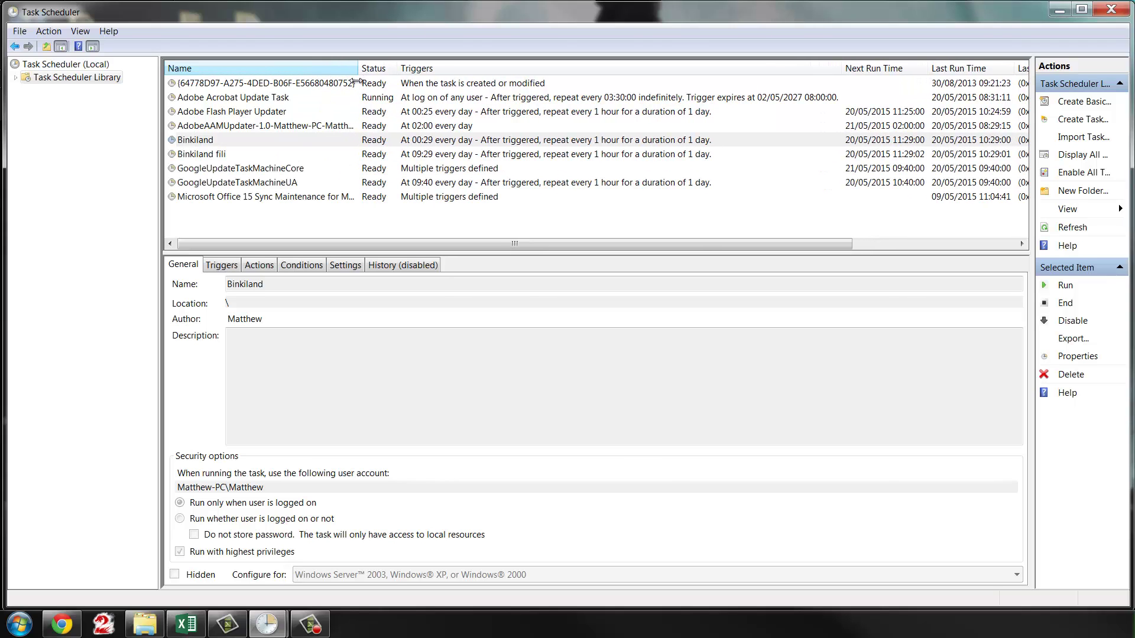
left_click_drag(591, 244, 424, 257)
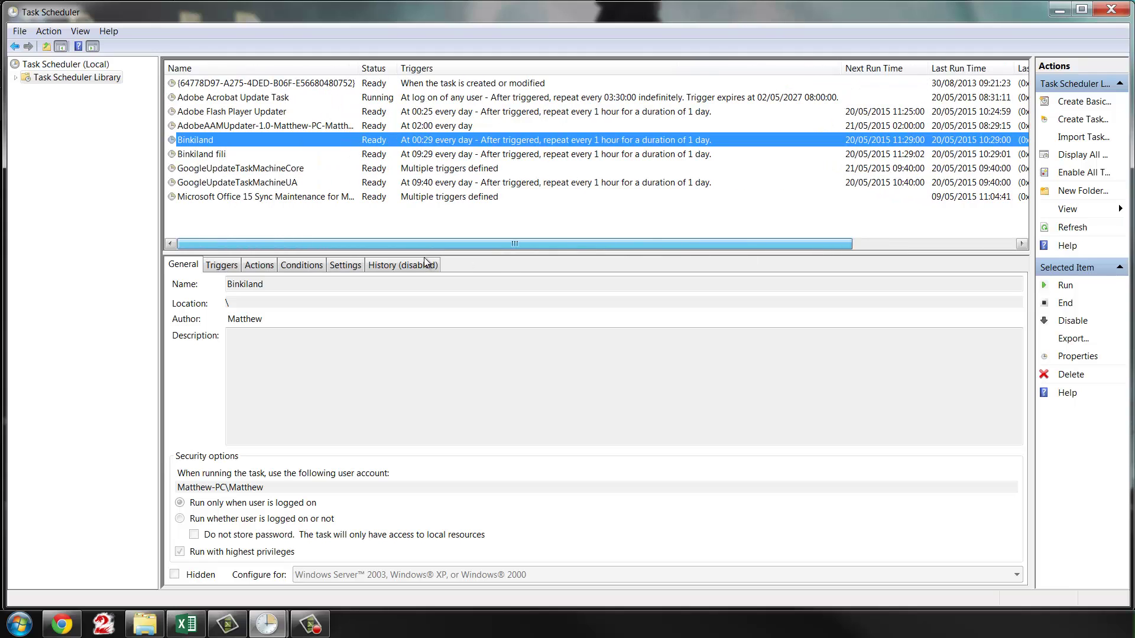
Step: Review the Adobe Acrobat, Flash Player, Binkiland and Binkiland fili task details
left_click(249, 98)
left_click(267, 113)
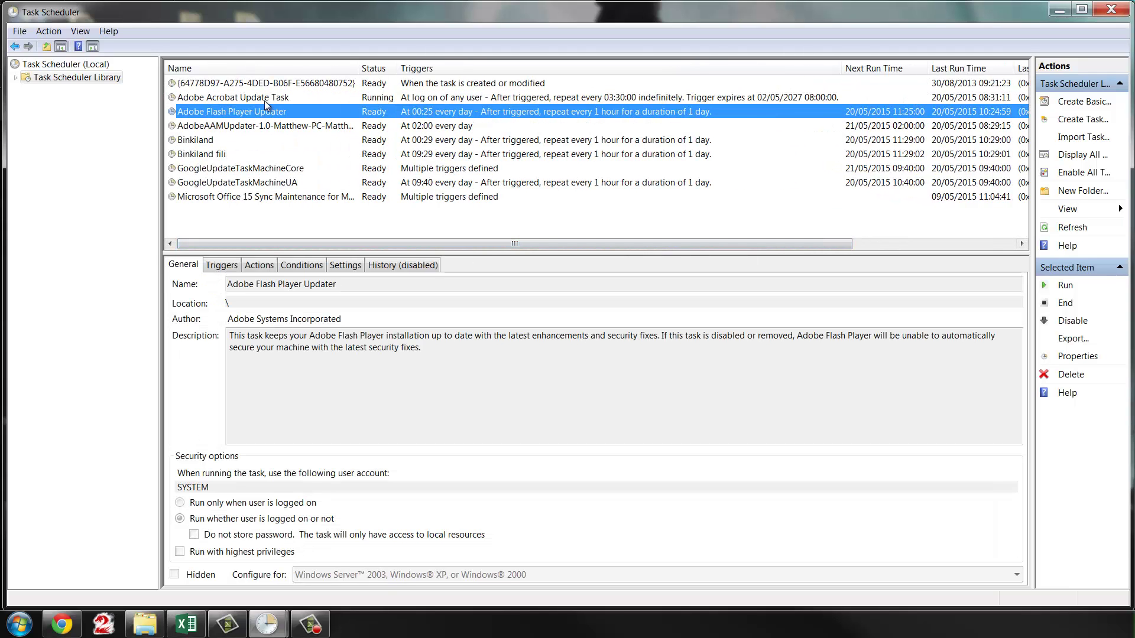
left_click(264, 102)
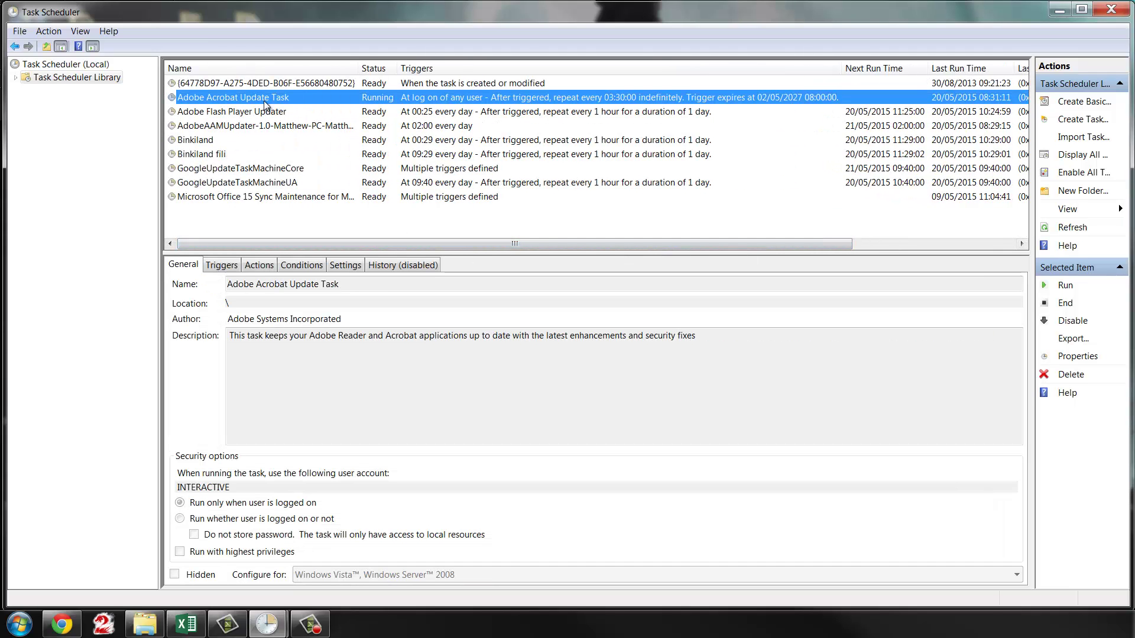
left_click(235, 141)
key("Down")
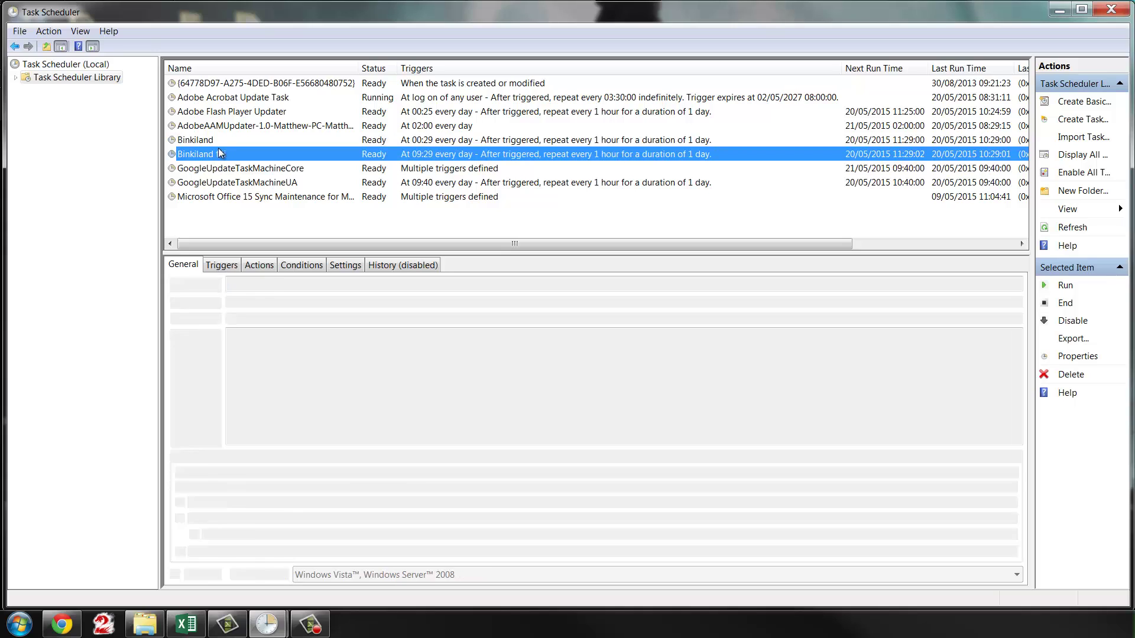
left_click(218, 143)
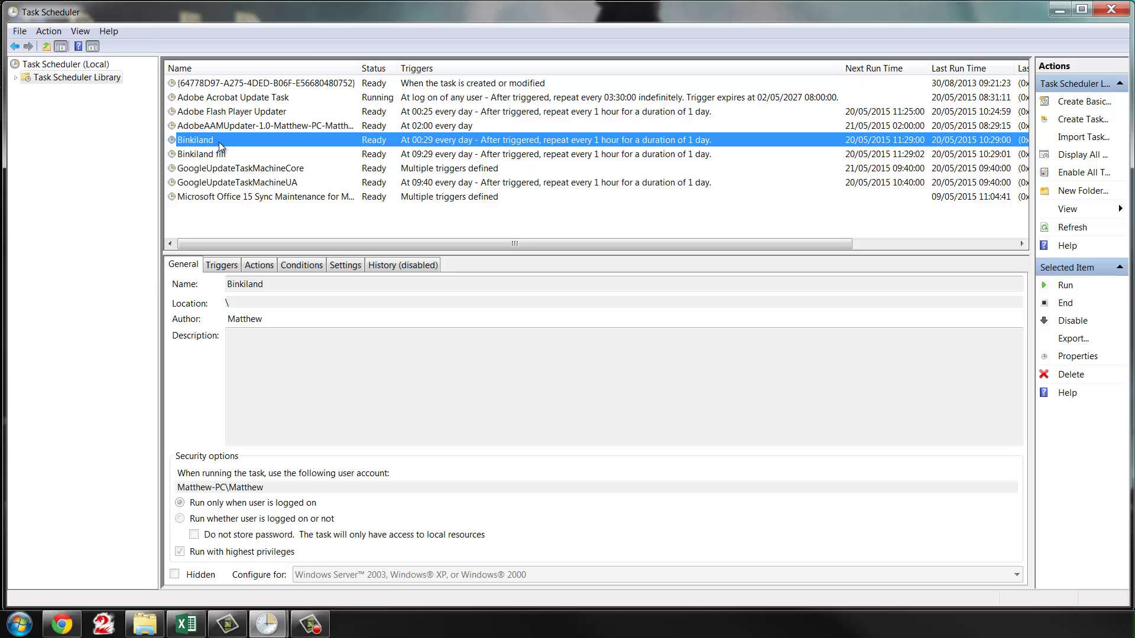
Step: Dismiss the Start menu's program list to get back to the Task Scheduler Library
left_click(20, 623)
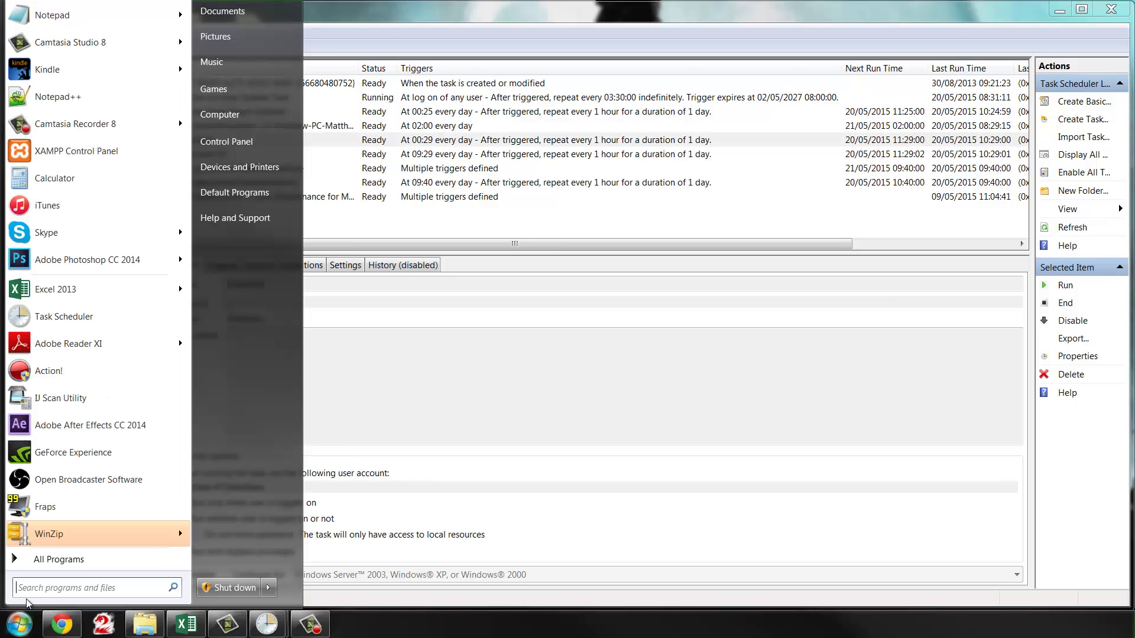
left_click(59, 560)
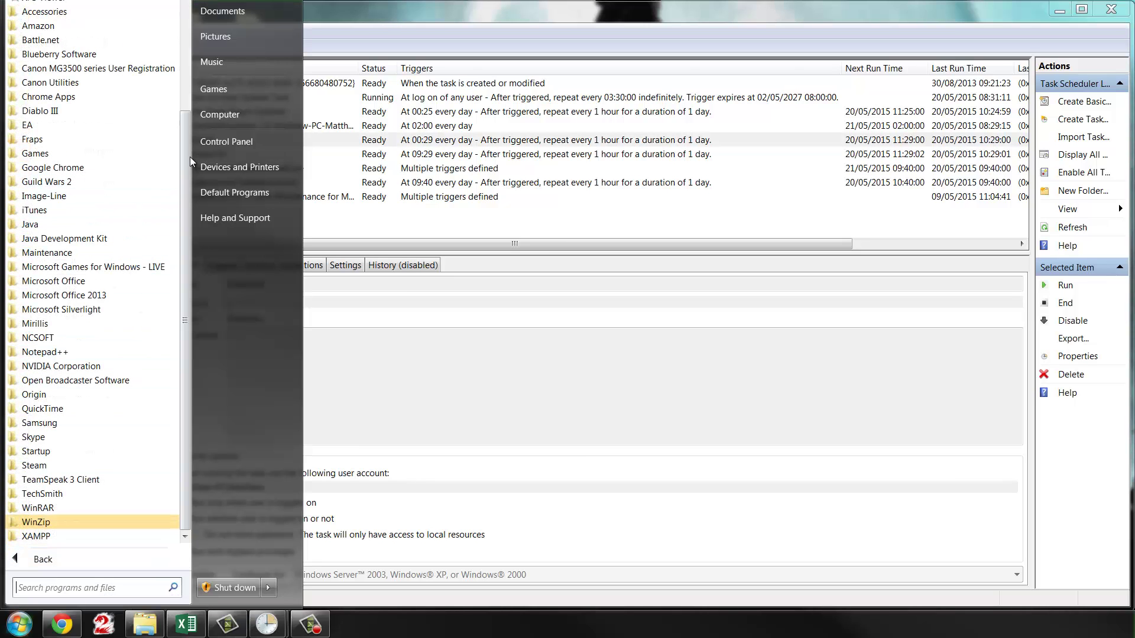
left_click_drag(188, 166, 186, 139)
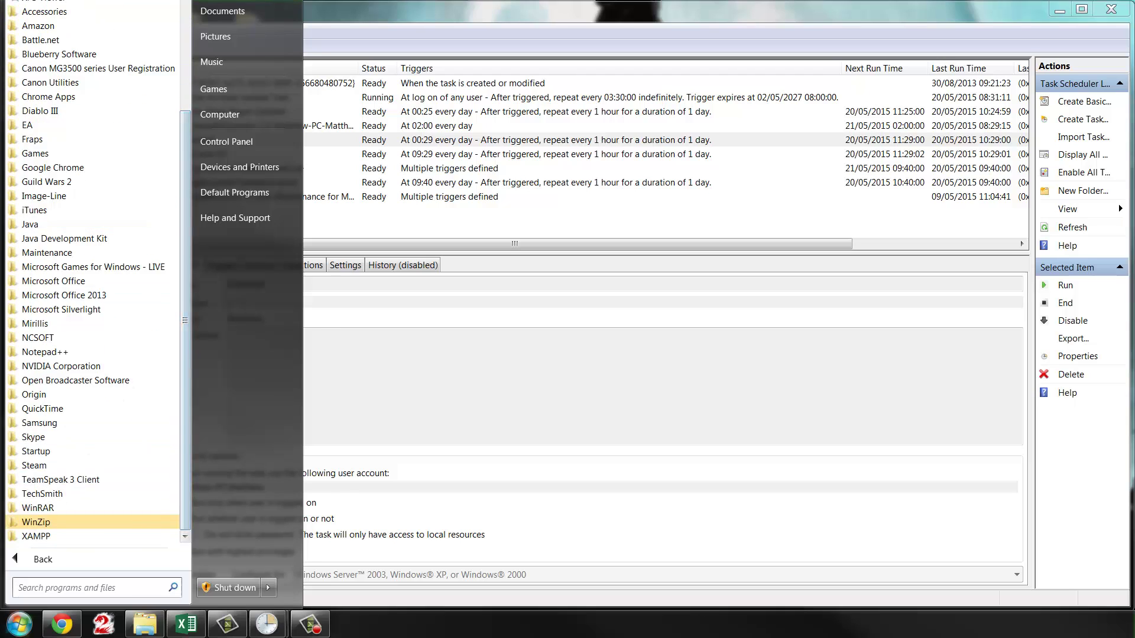
left_click(397, 228)
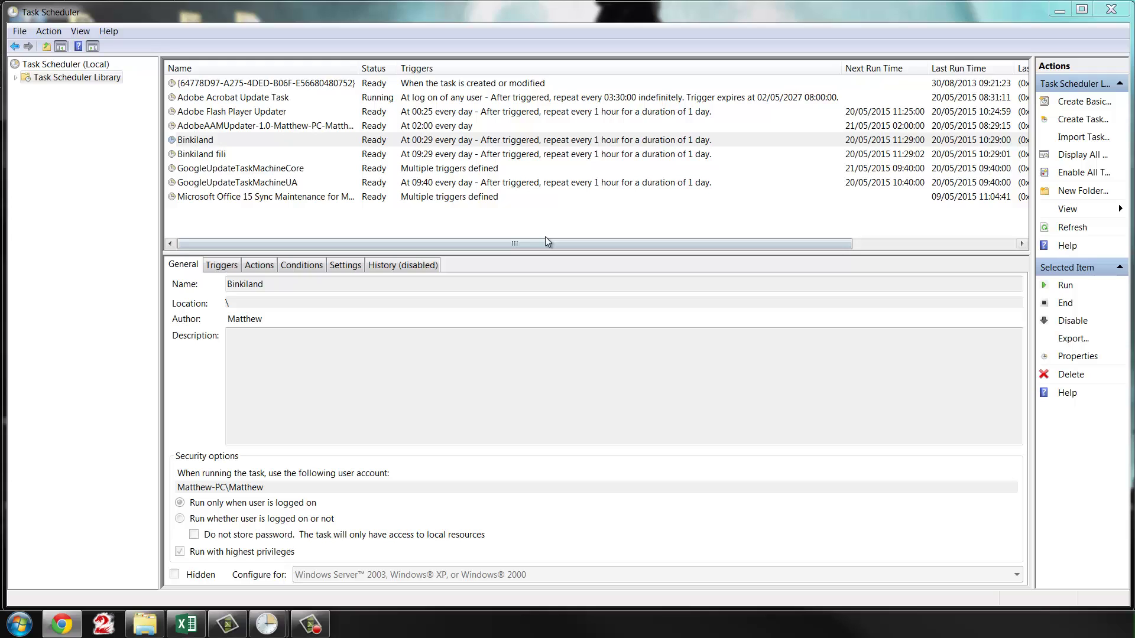
Step: Disable and delete the Binkiland task, then delete Binkiland fili, confirming each
left_click(531, 243)
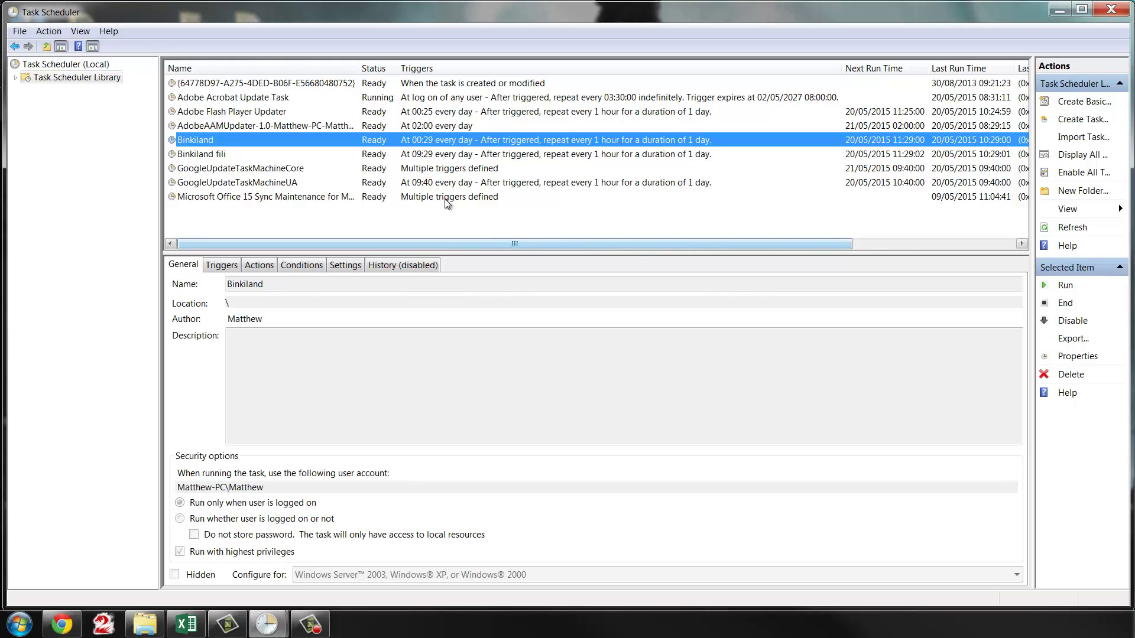
right_click(239, 140)
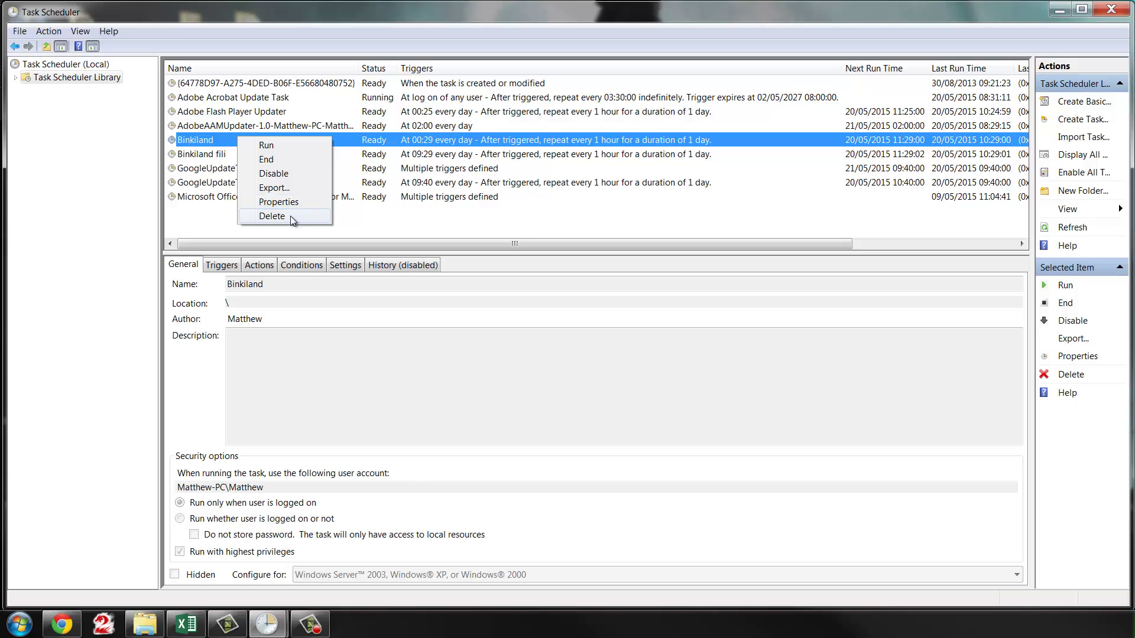
left_click(286, 176)
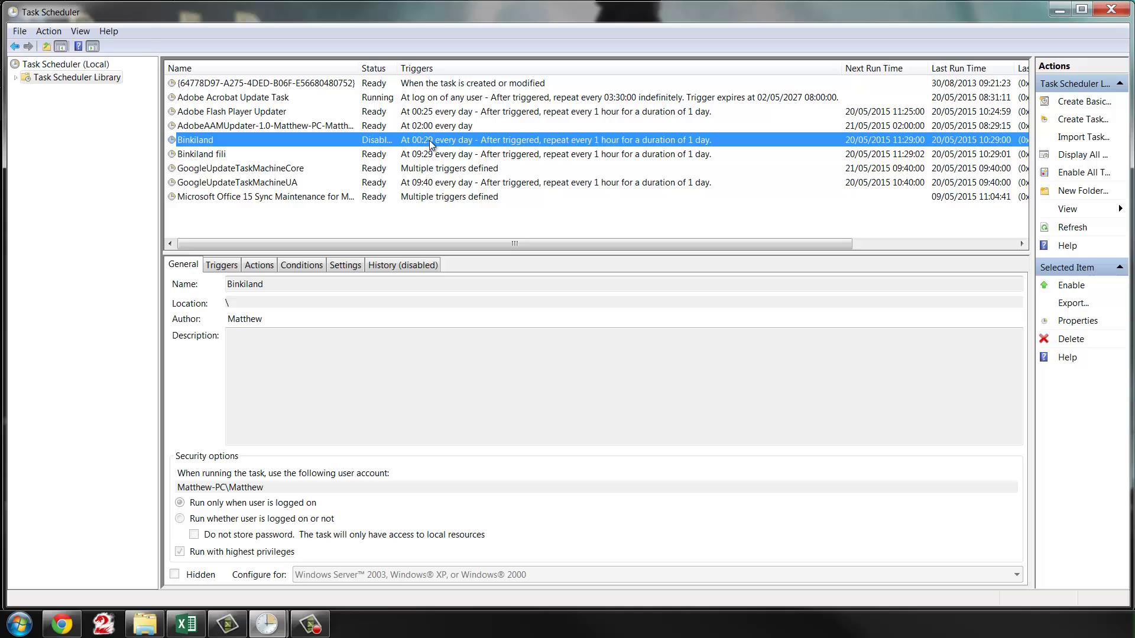
right_click(258, 137)
left_click(292, 187)
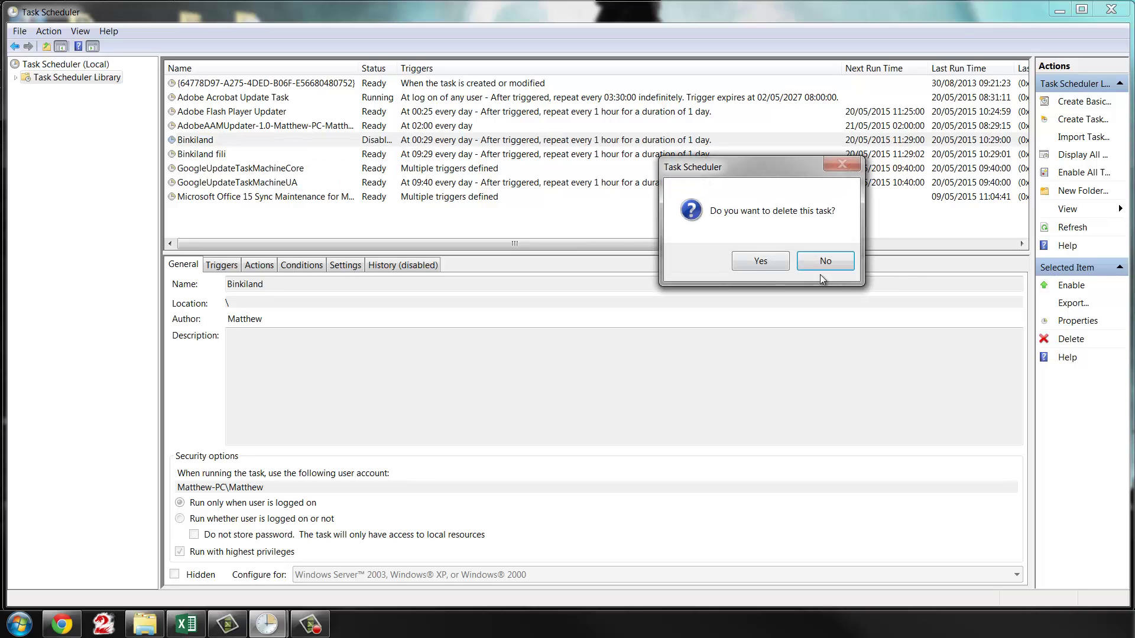
left_click(758, 259)
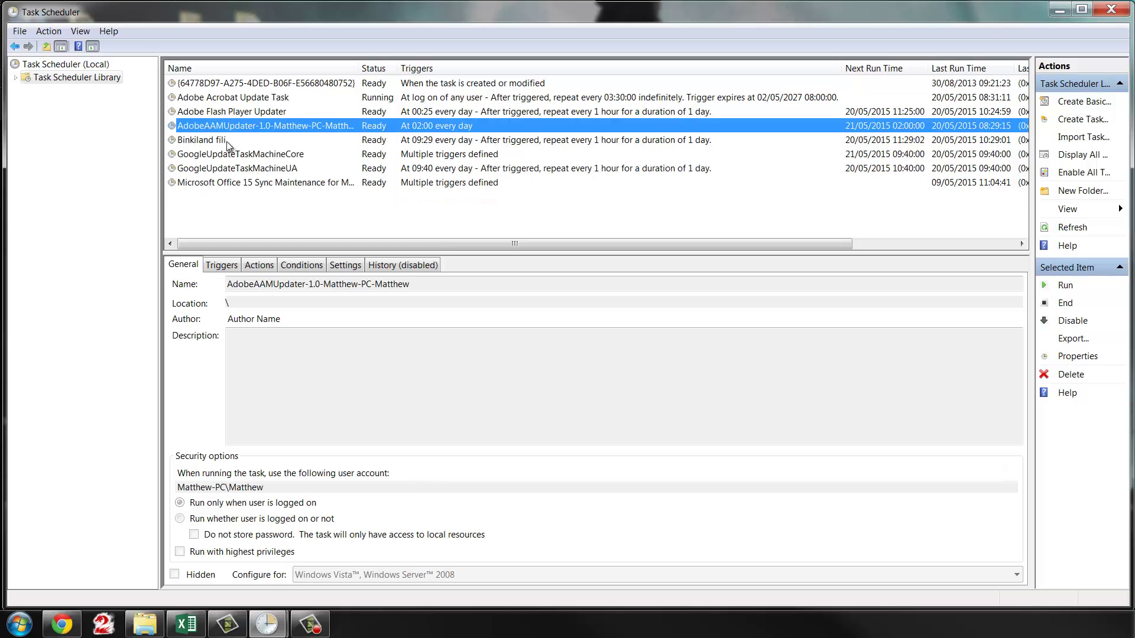
right_click(222, 139)
left_click(278, 218)
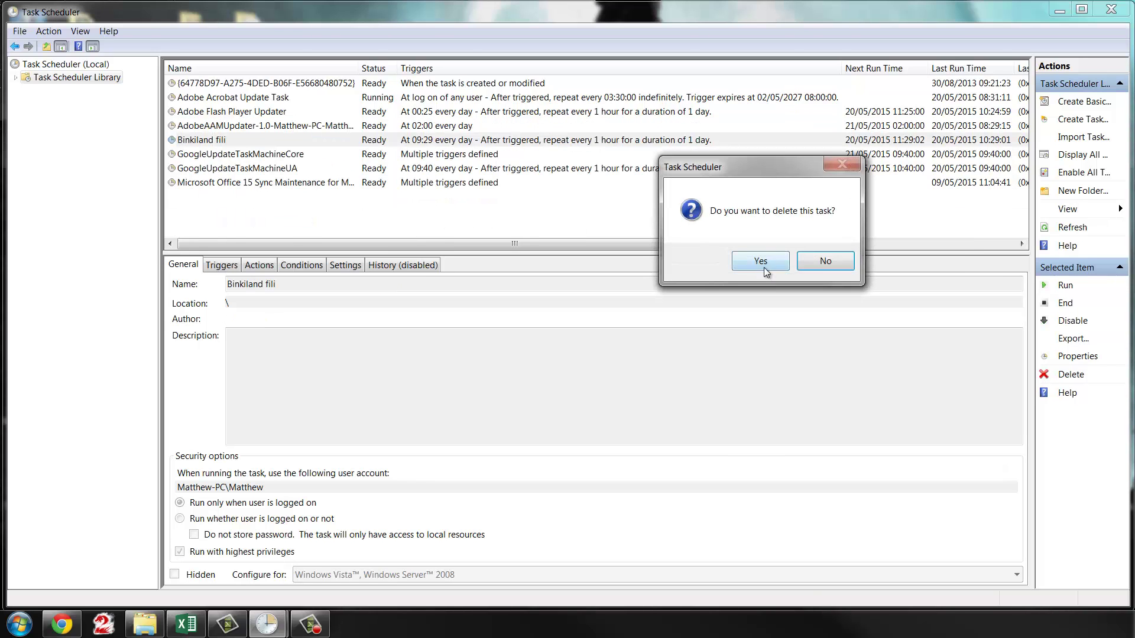
left_click(732, 258)
Step: Inspect the remaining tasks, comparing the GUID-named task with Adobe Acrobat Update Task
left_click(261, 143)
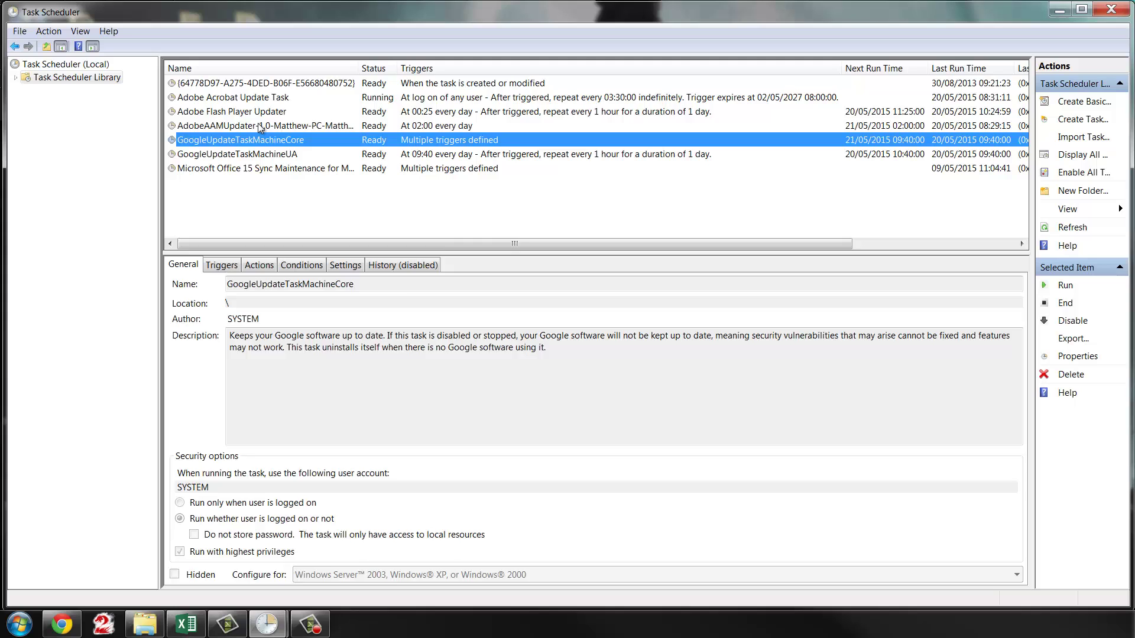
left_click(247, 118)
left_click(248, 98)
left_click(258, 86)
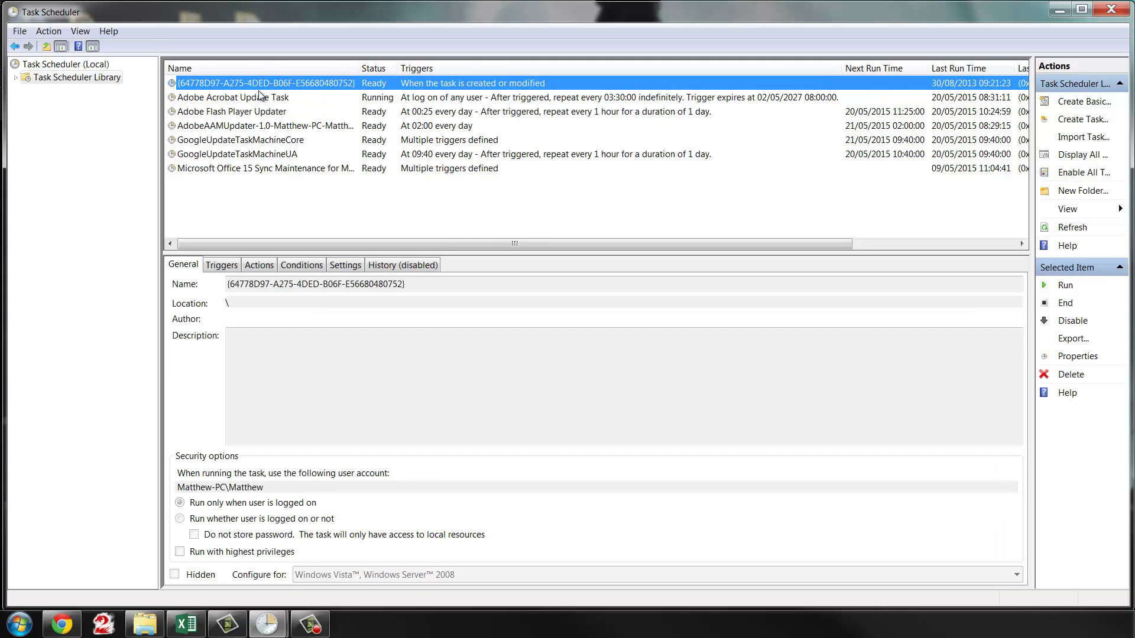
left_click(262, 92)
left_click(266, 86)
left_click(269, 93)
left_click(271, 83)
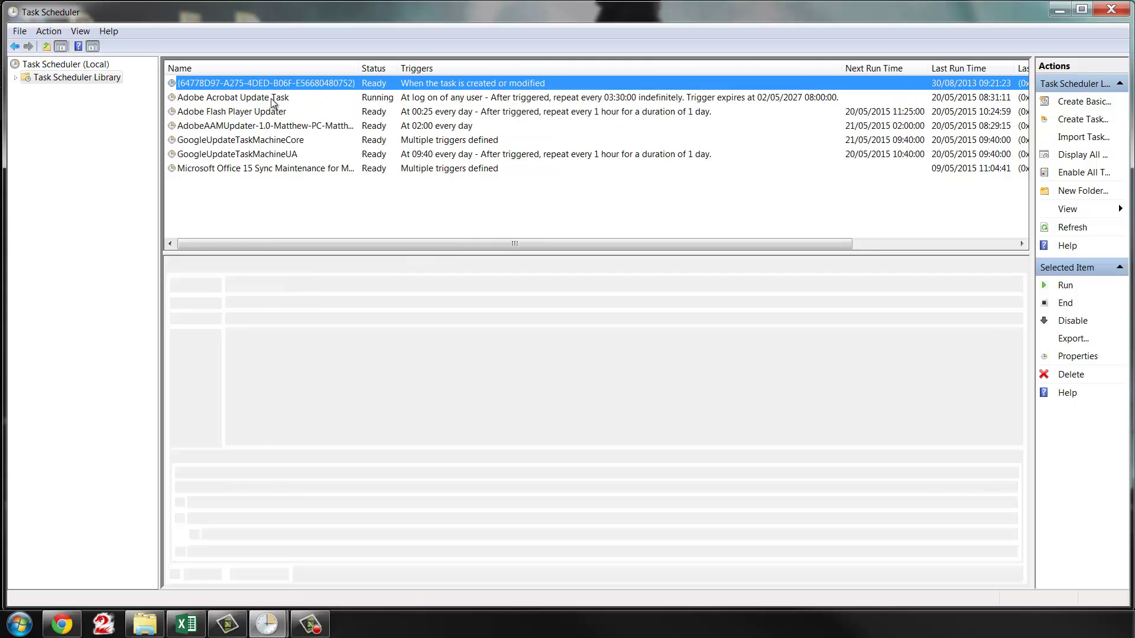
left_click(271, 93)
left_click(271, 84)
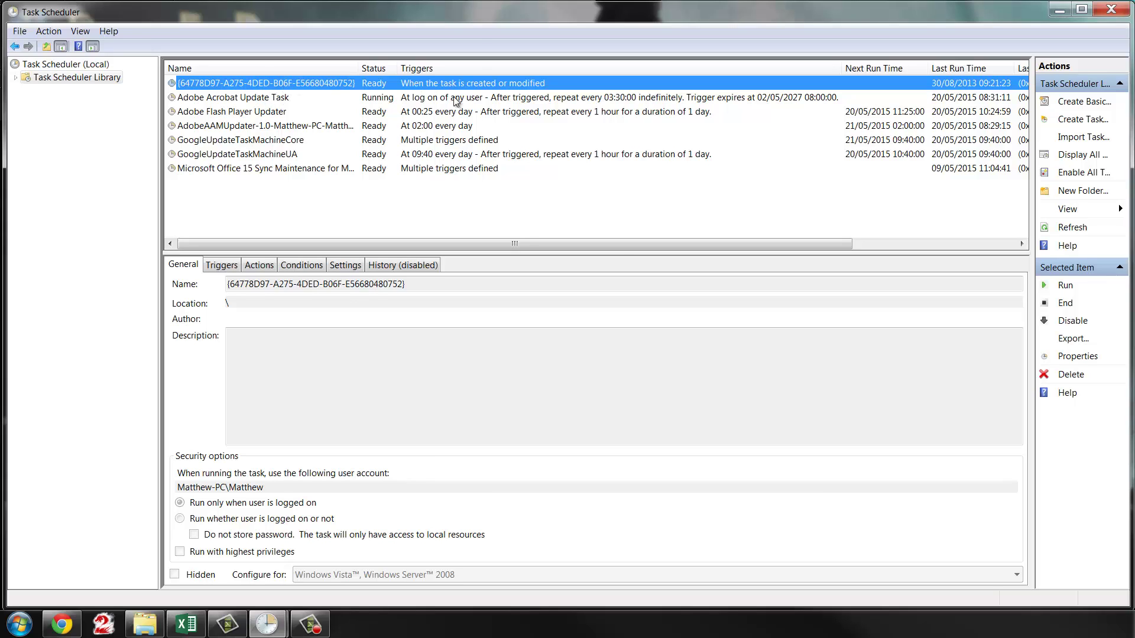
left_click_drag(646, 244, 746, 250)
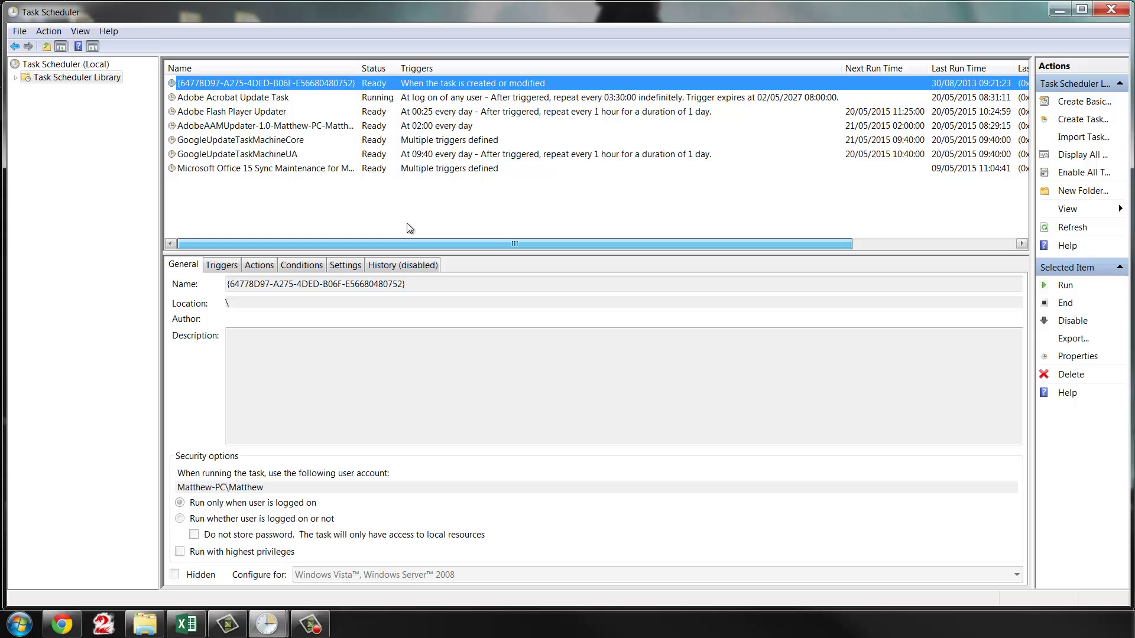
Step: Disable the GUID-named task, then re-enable it
right_click(276, 83)
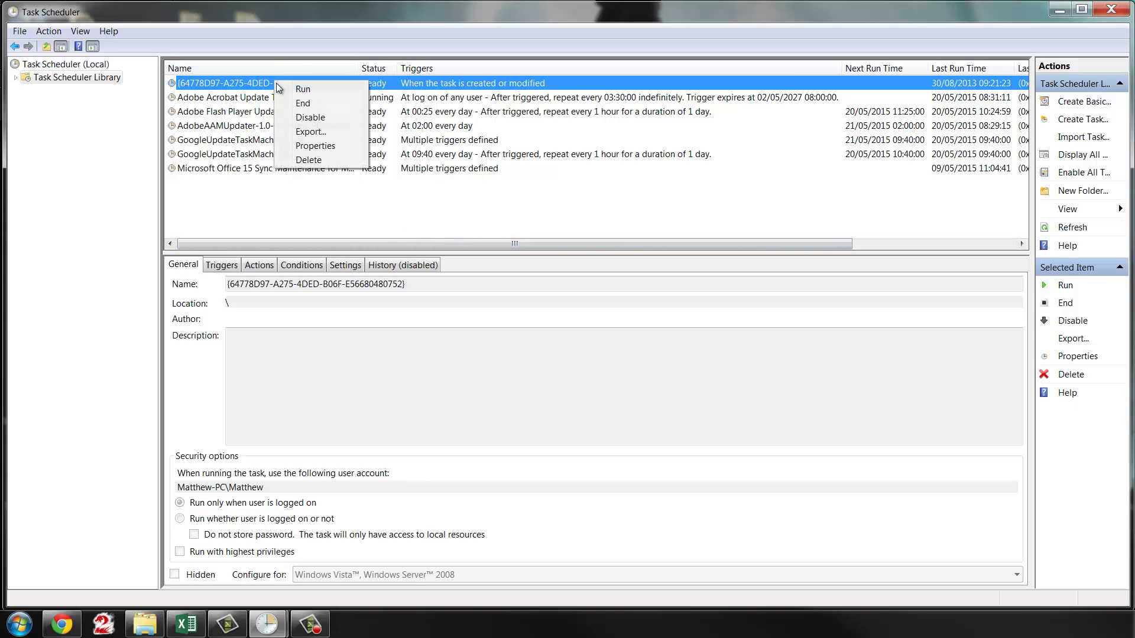
left_click(324, 116)
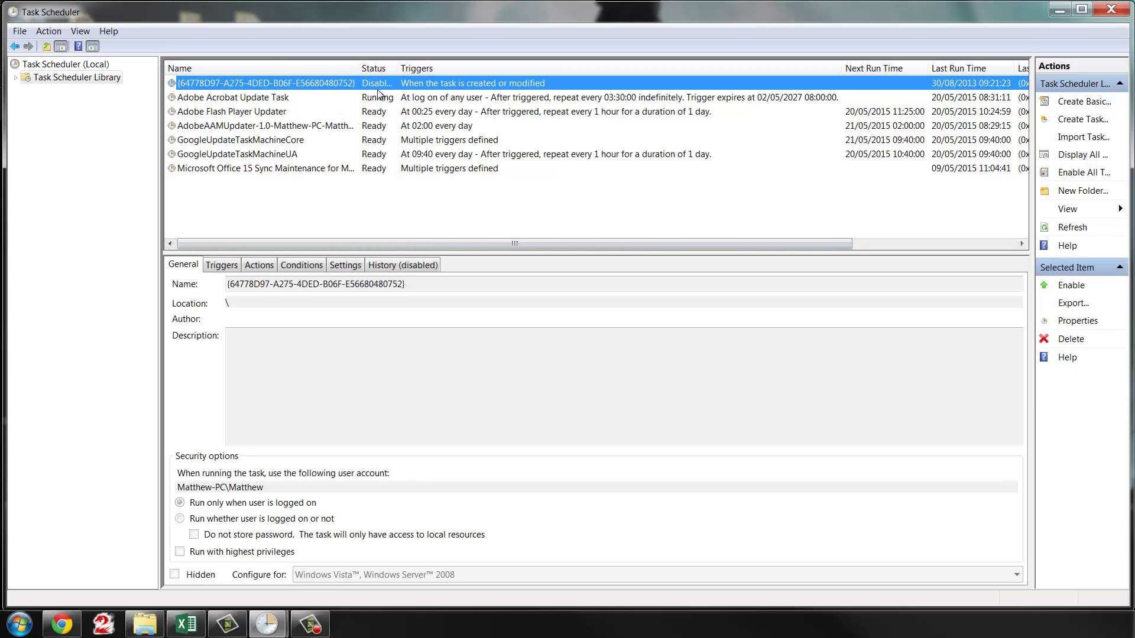
right_click(286, 84)
left_click(322, 92)
Step: Select the Adobe Flash Player Updater task and bring up its actions
left_click(284, 100)
left_click(277, 116)
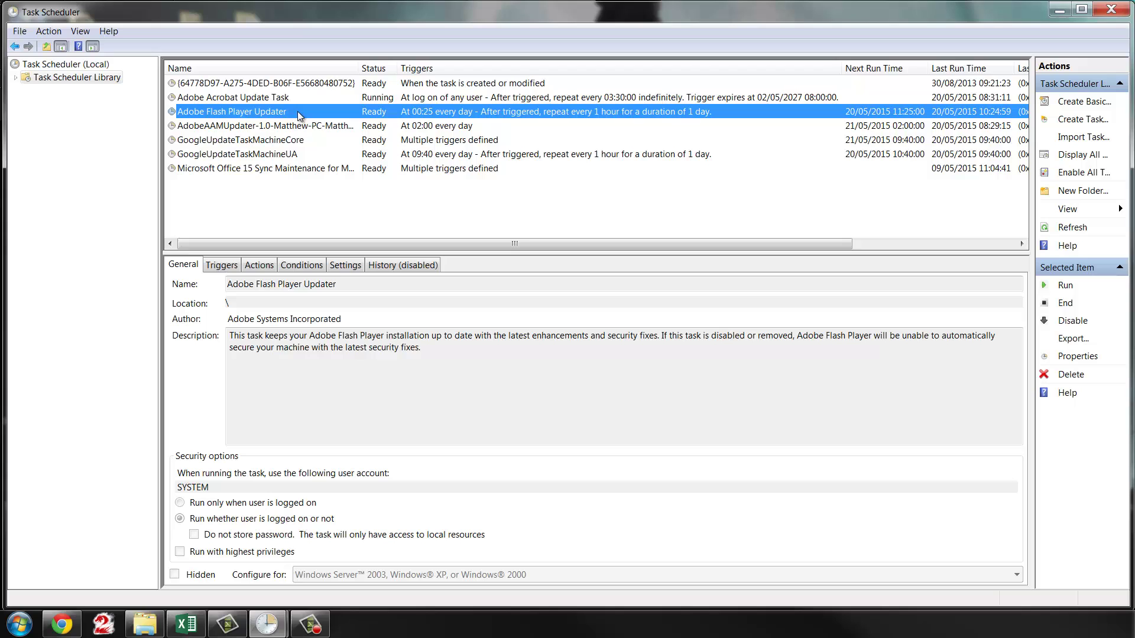
right_click(302, 114)
Step: Open Adobe Flash Player Updater's properties and select its Daily trigger
left_click(463, 111)
right_click(463, 110)
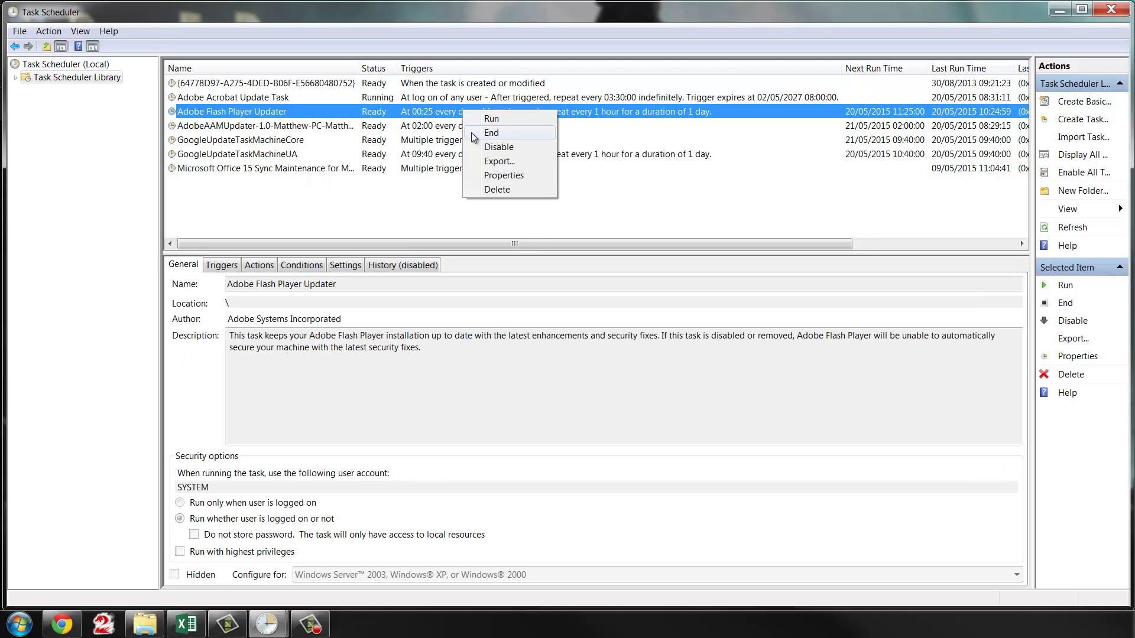
left_click(504, 175)
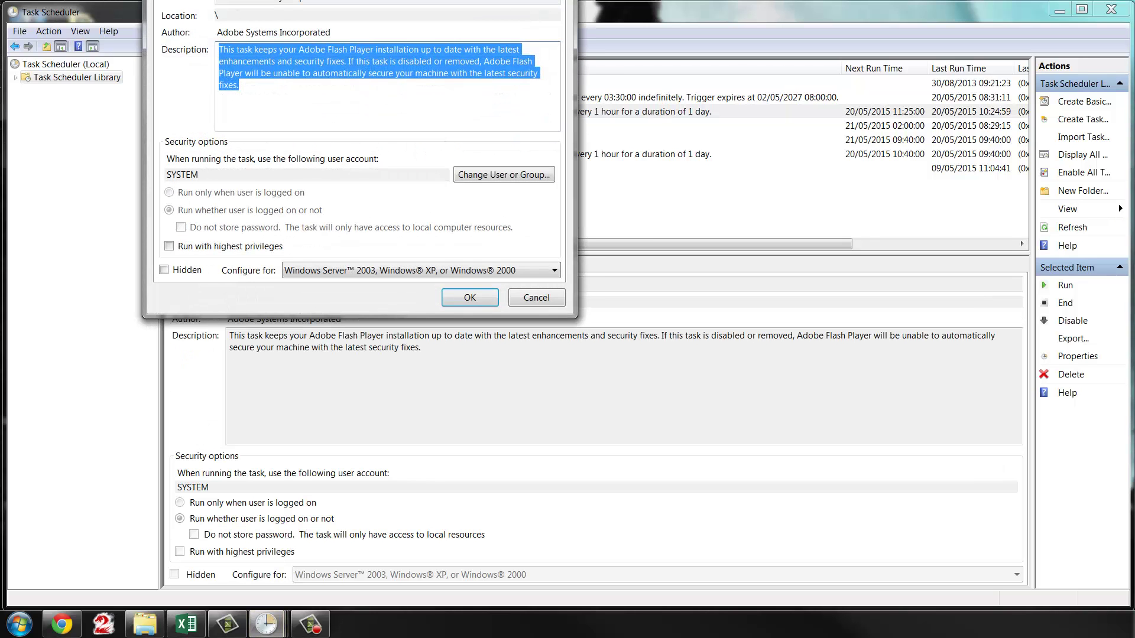
key("ctrl+Tab")
left_click_drag(273, 0, 414, 136)
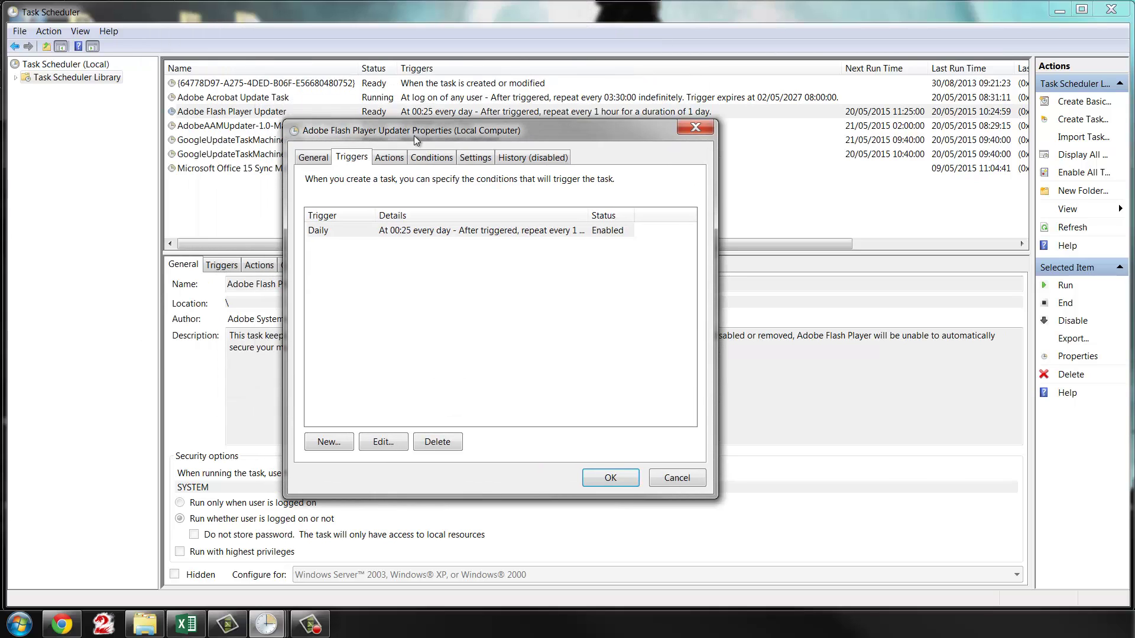
left_click(424, 234)
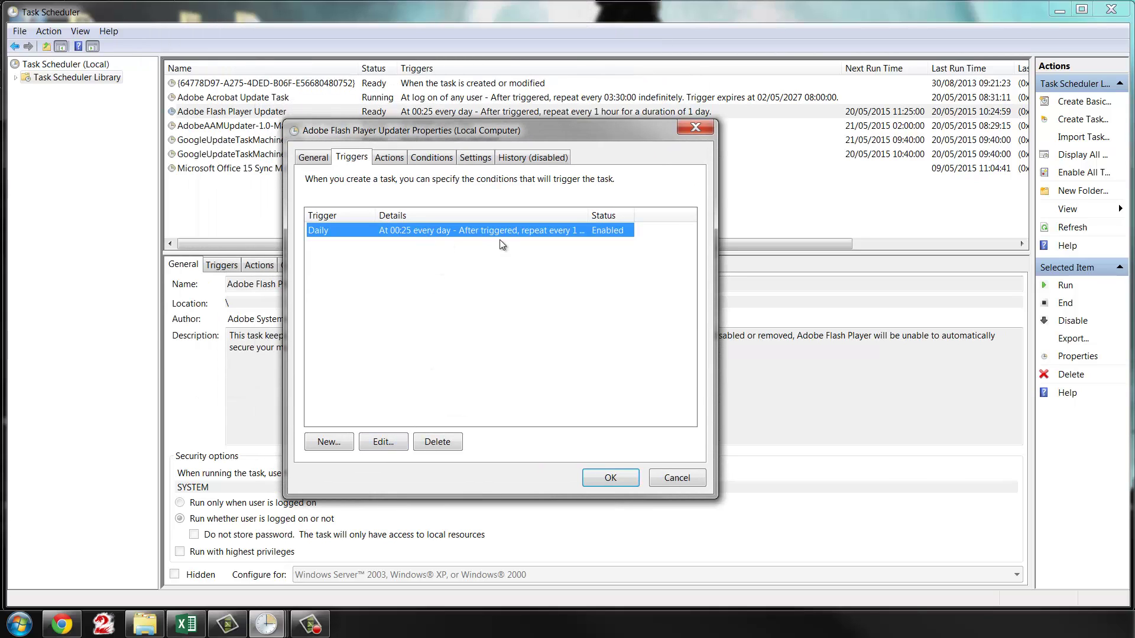
left_click_drag(589, 215, 518, 232)
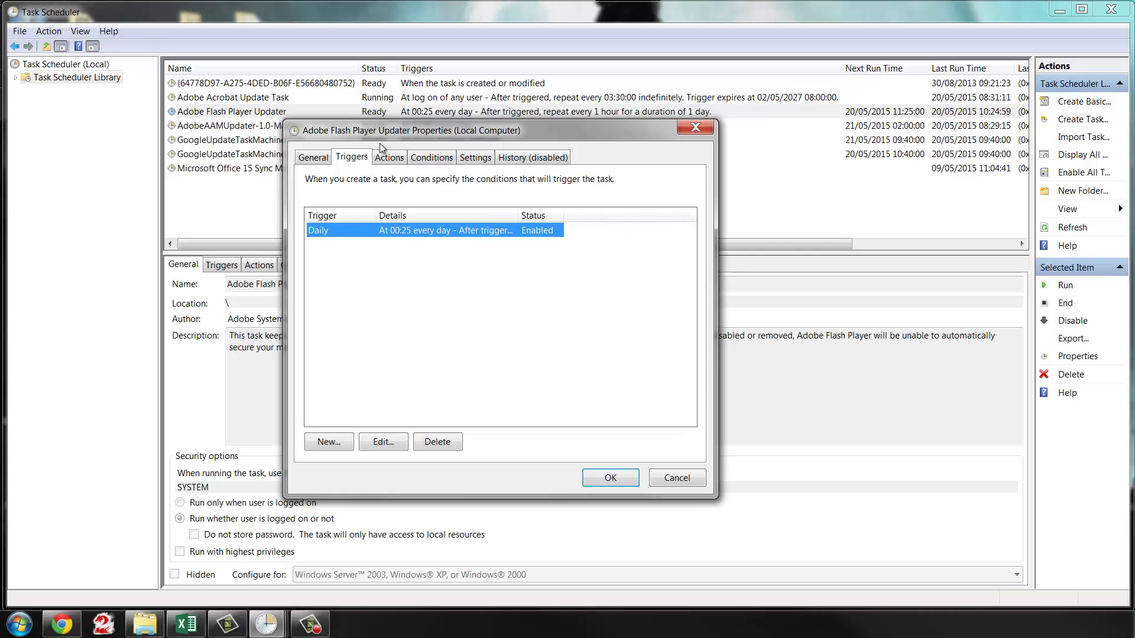
left_click_drag(381, 145, 316, 175)
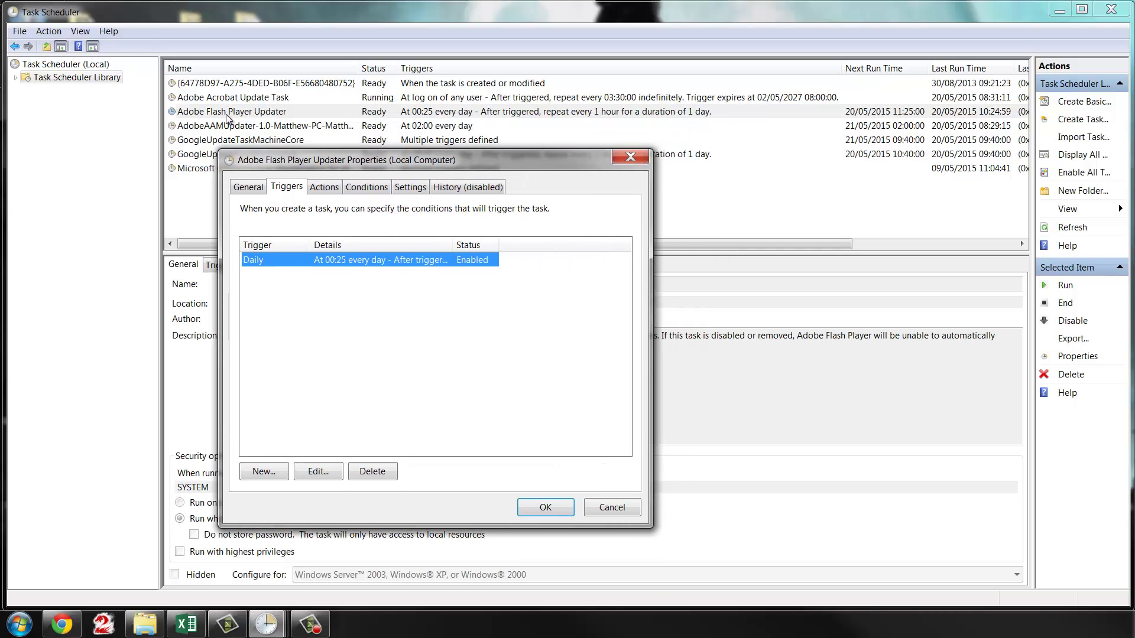
Step: Remove the hourly repeat from the 00:25 Daily trigger and save the task
left_click(318, 472)
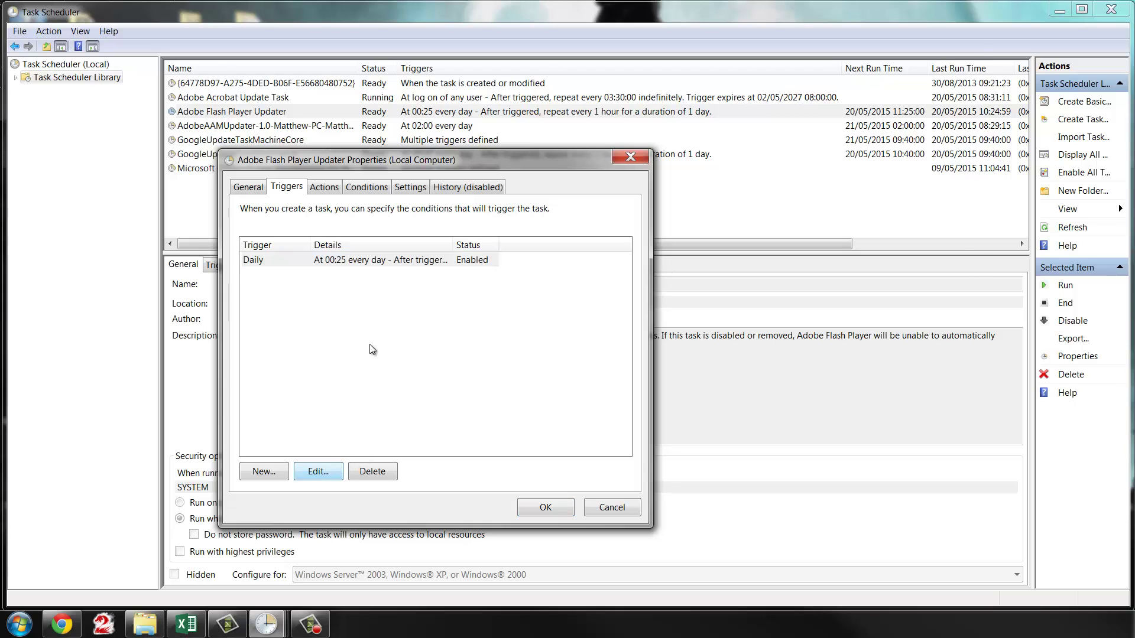
left_click_drag(707, 7, 460, 126)
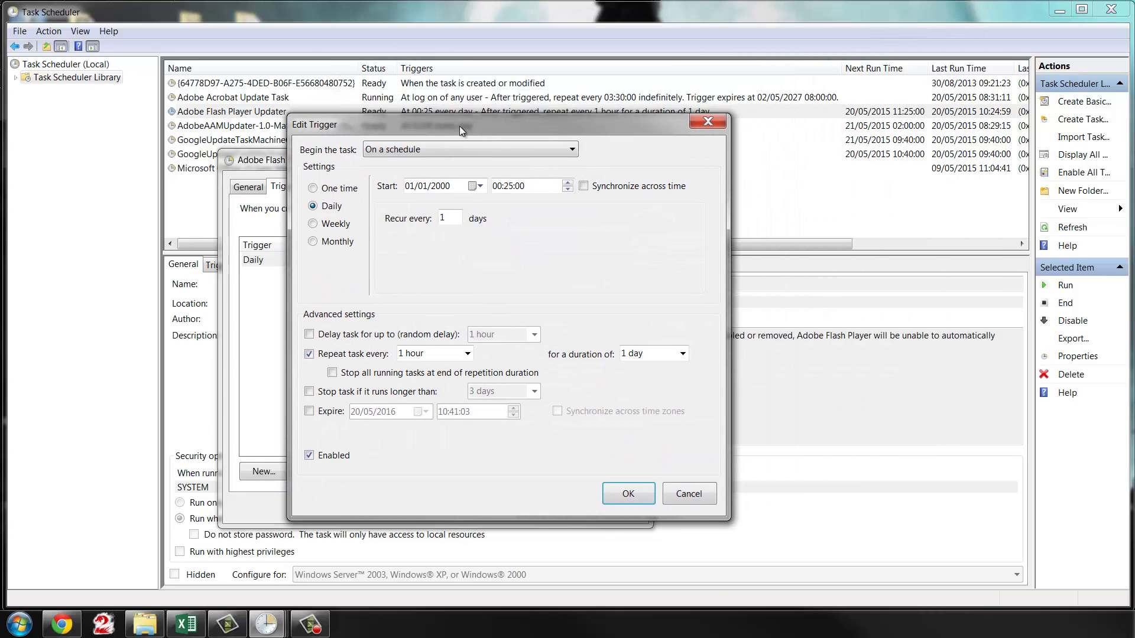
left_click(309, 354)
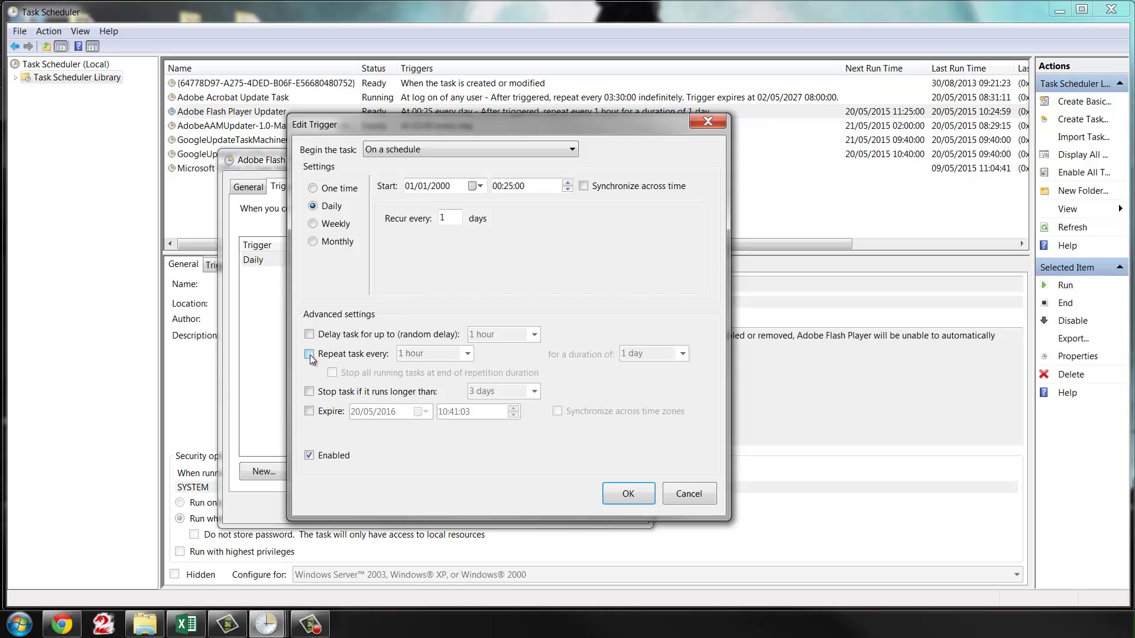
left_click(309, 354)
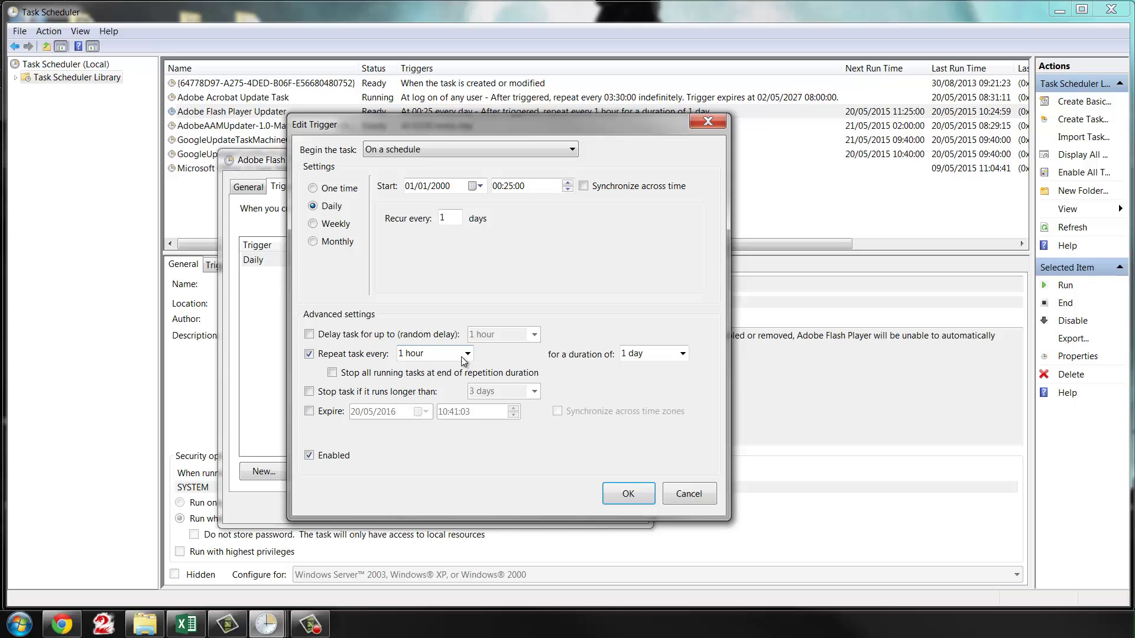
left_click(468, 353)
left_click(467, 354)
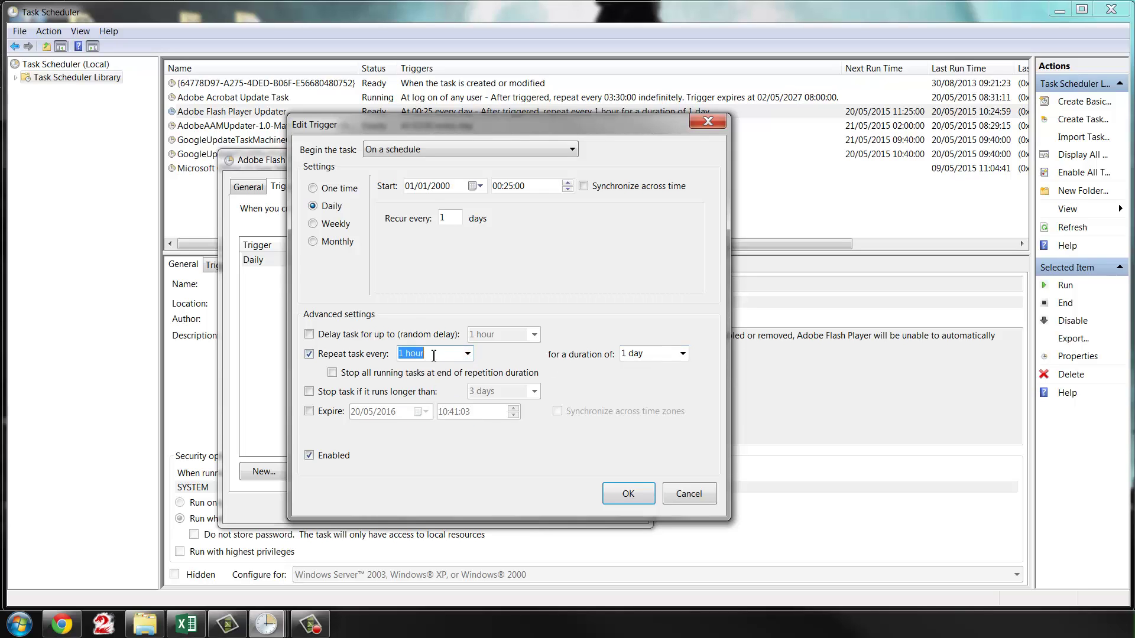
left_click(309, 355)
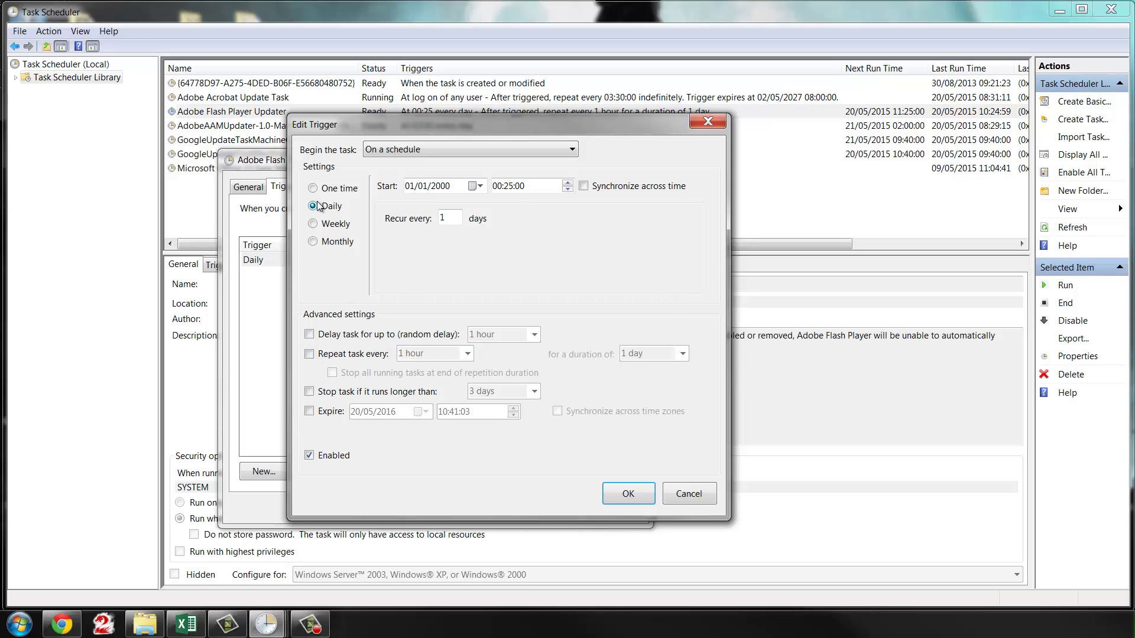
left_click(510, 186)
left_click(630, 500)
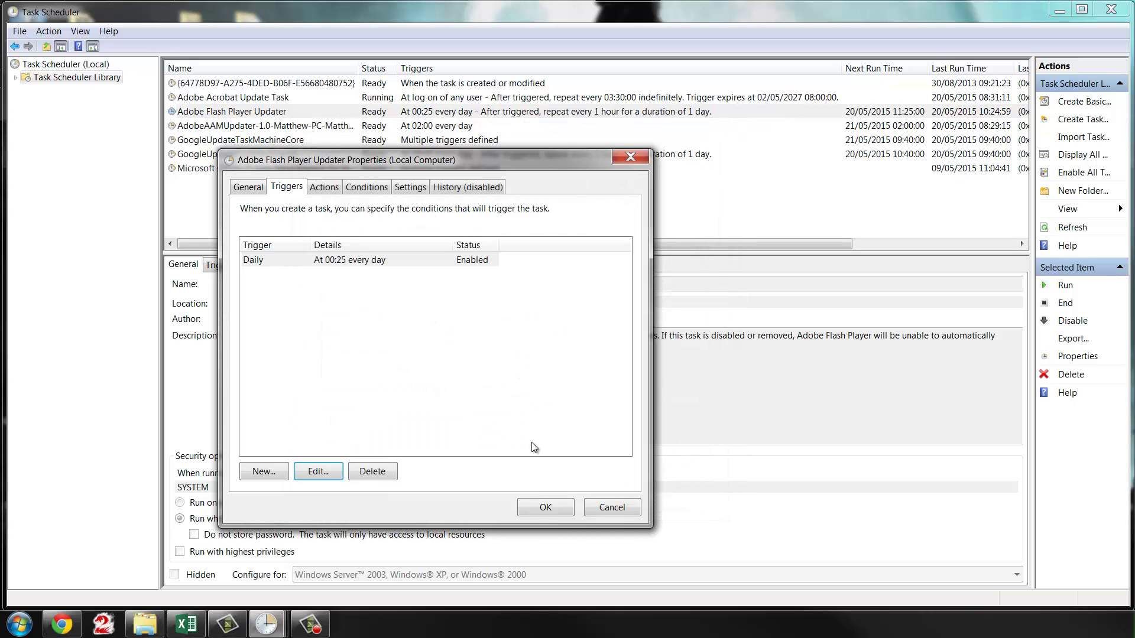
left_click(545, 508)
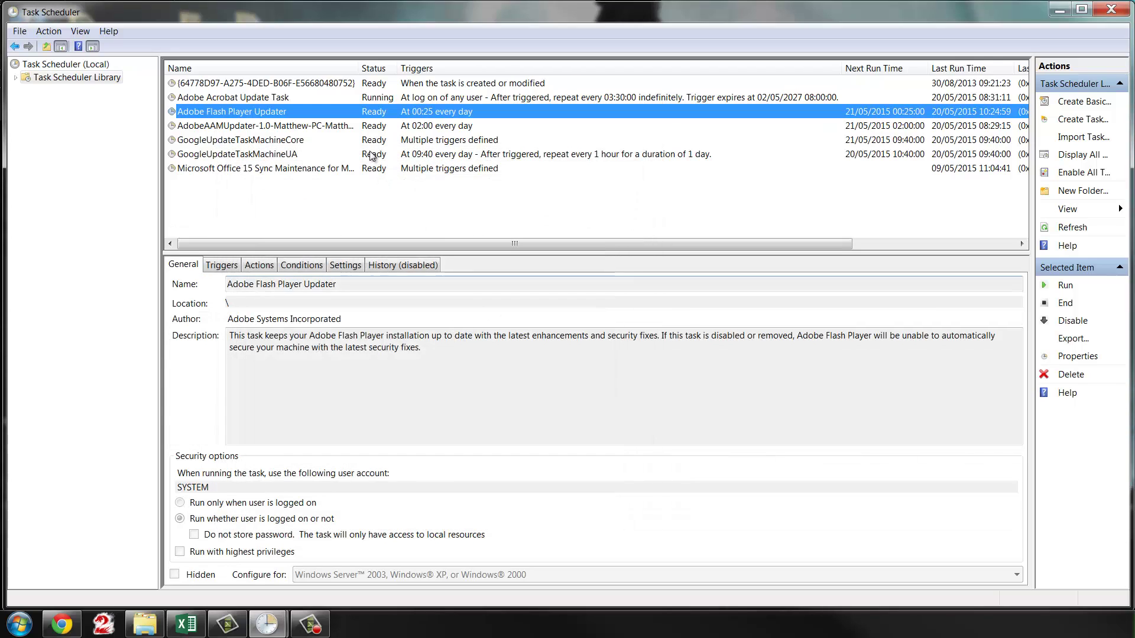
left_click(255, 127)
left_click(269, 112)
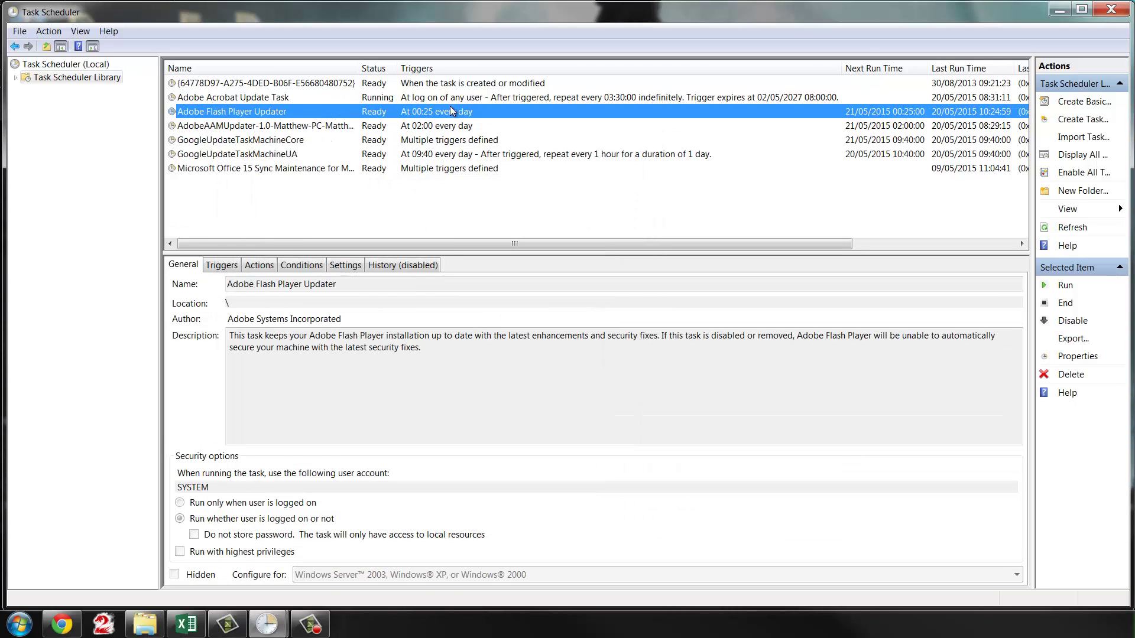
Step: Open Adobe Acrobat Update Task's properties and edit its log-on trigger
left_click(272, 99)
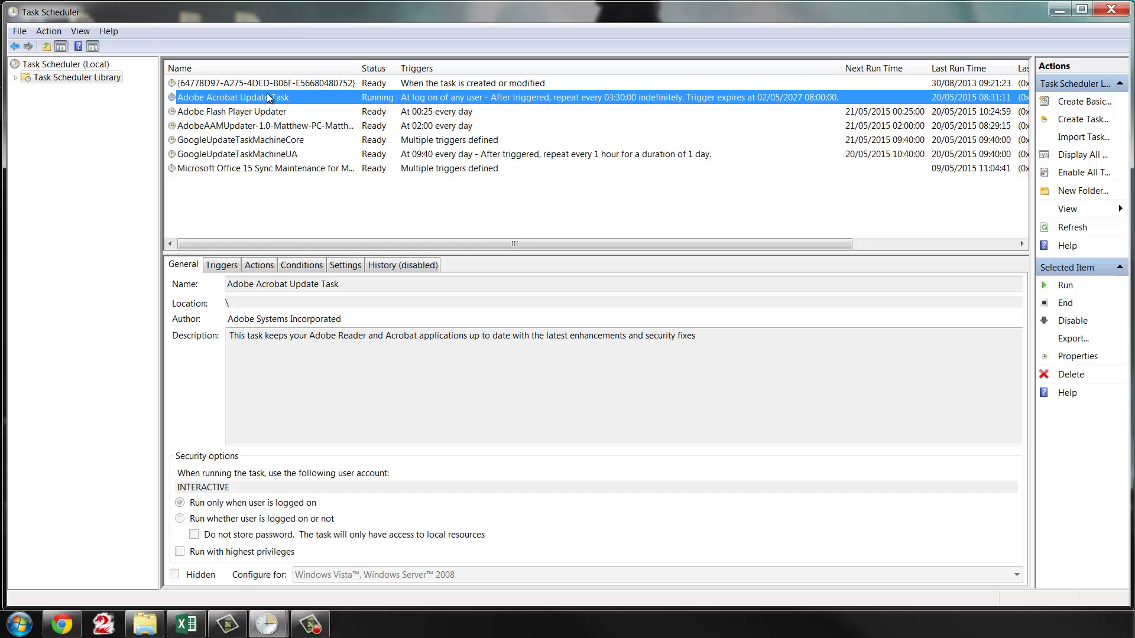
right_click(267, 95)
left_click(290, 159)
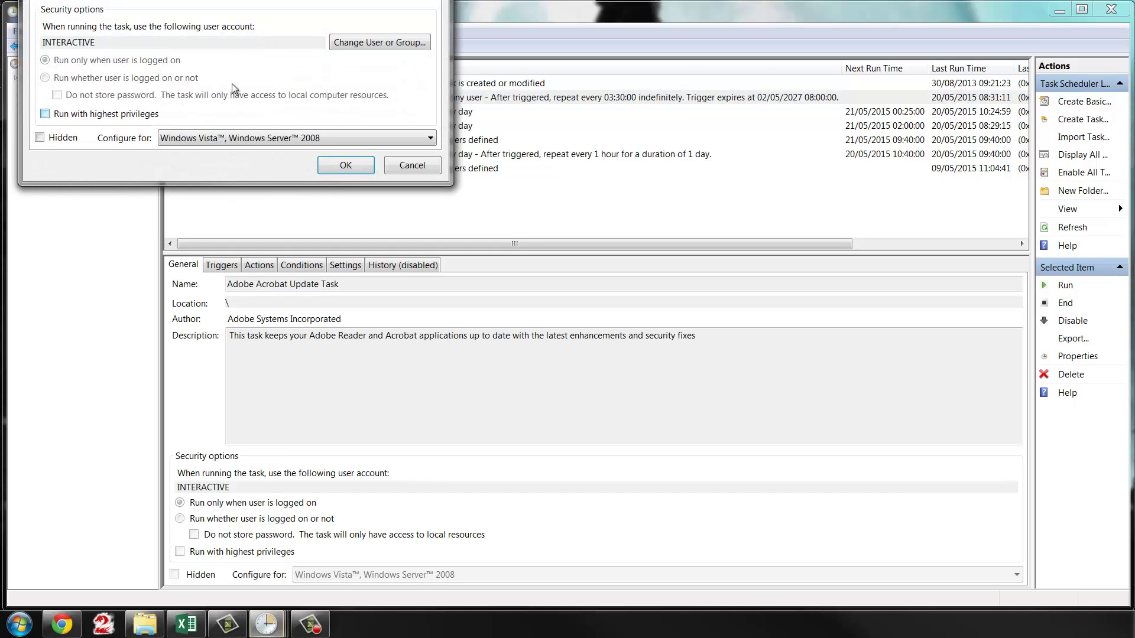
key("ctrl+Tab")
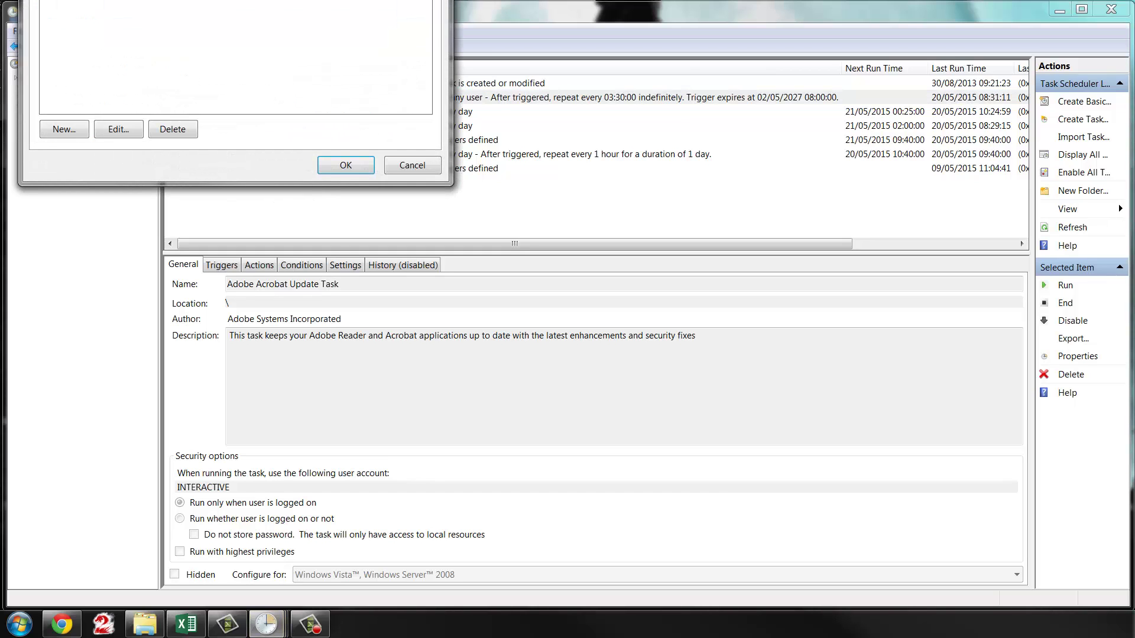
key("alt+space")
key("m")
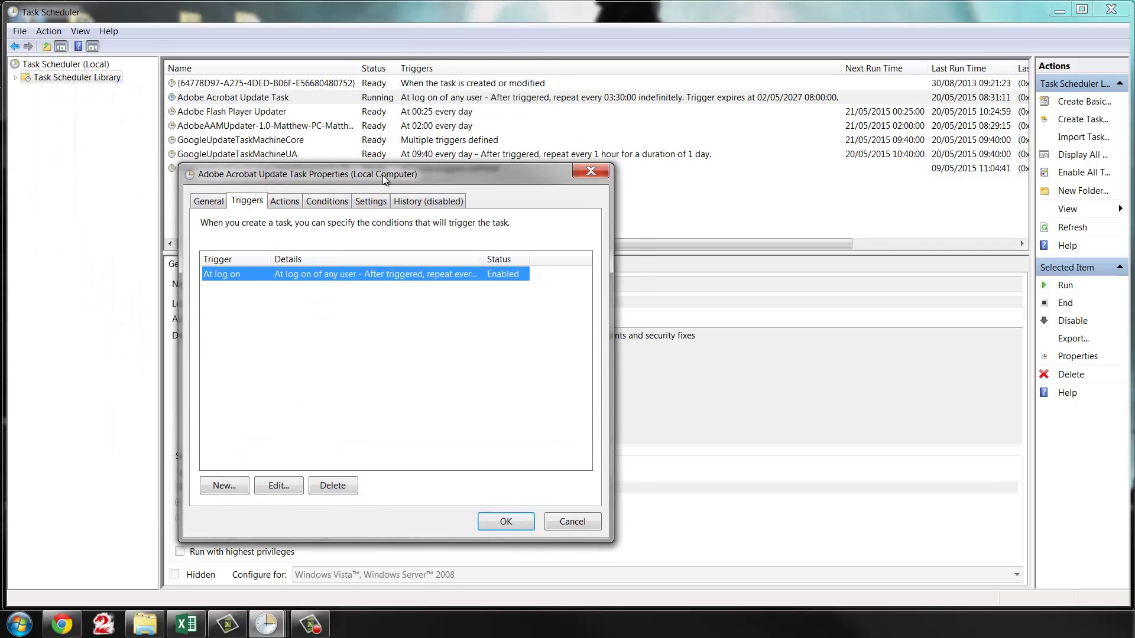
left_click_drag(382, 175, 403, 181)
left_click(313, 486)
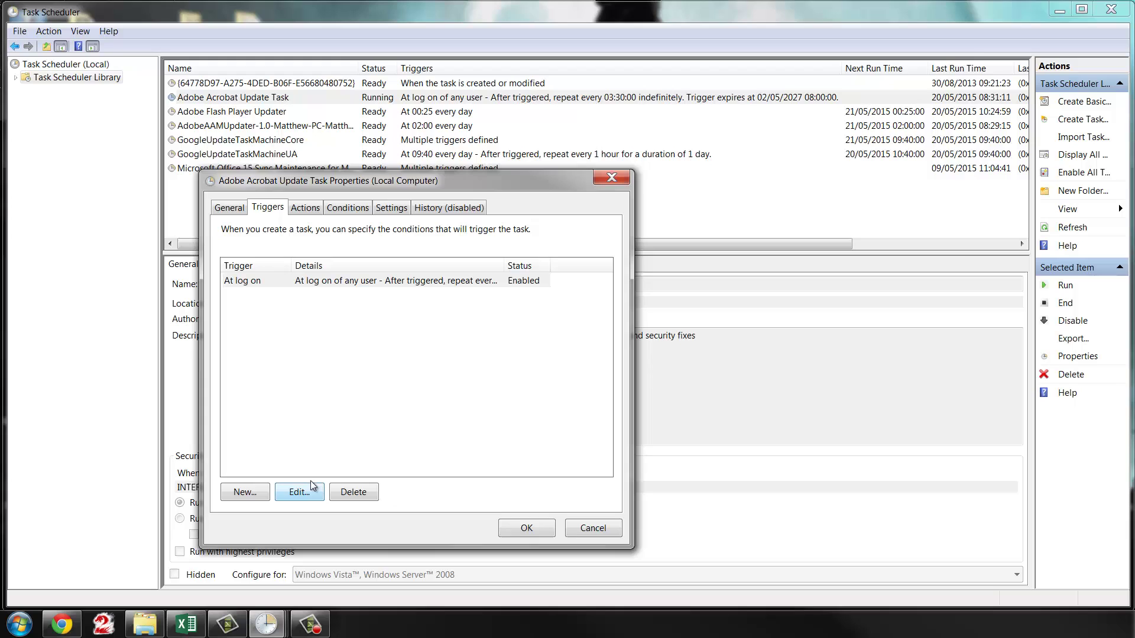
left_click(311, 483)
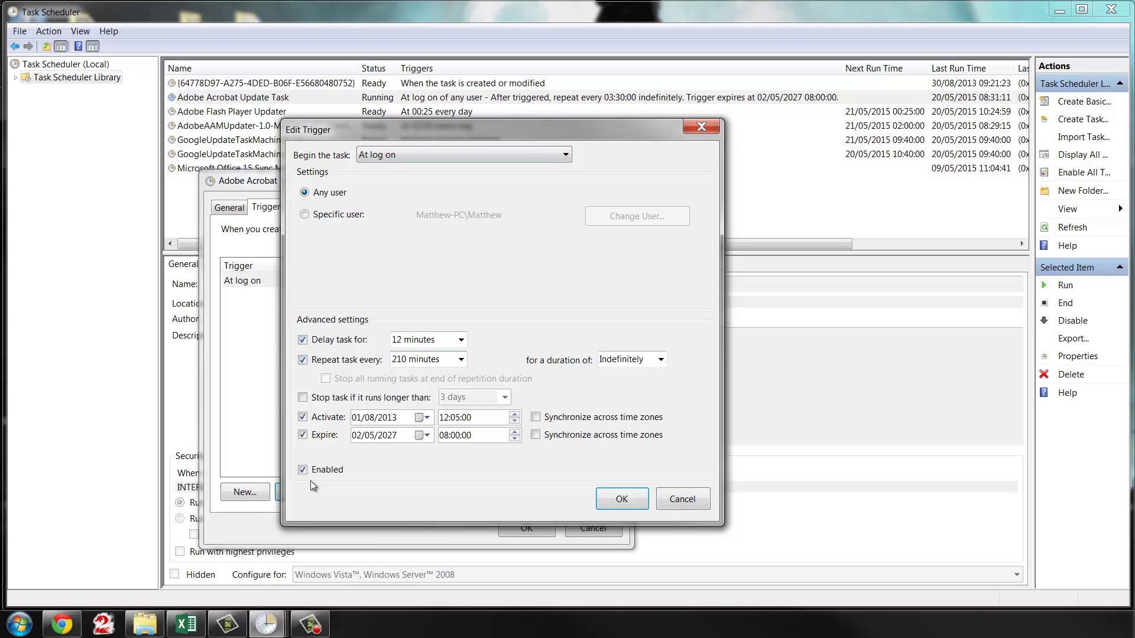
Step: Turn off the trigger's repeat-every-210-minutes setting
key("alt+Down")
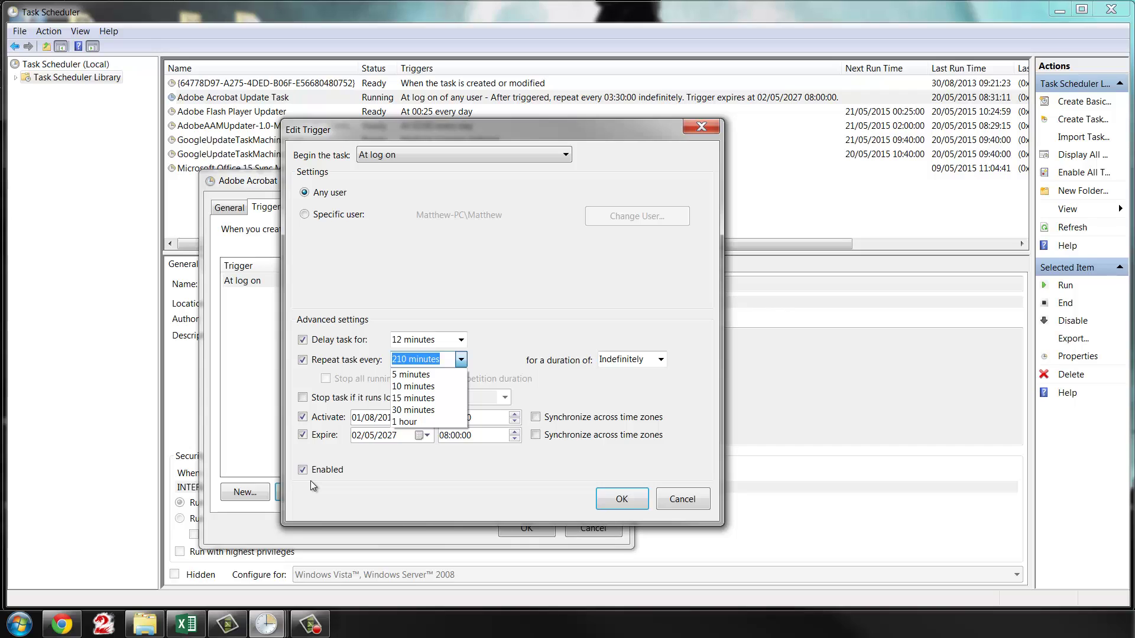
key("Escape")
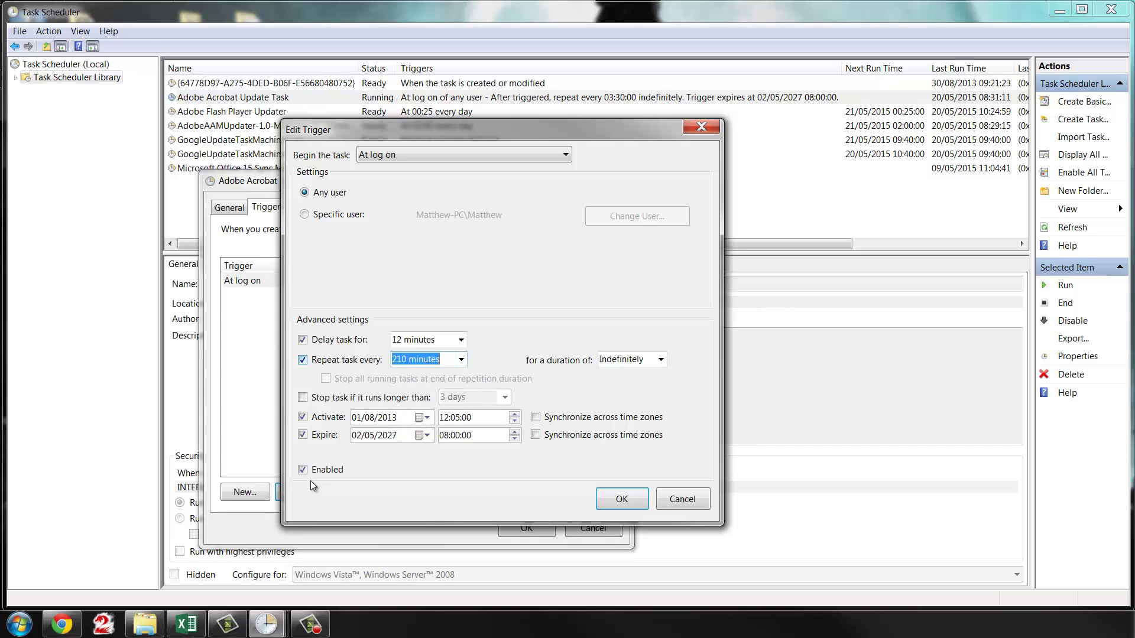
key("shift+Tab")
key("space")
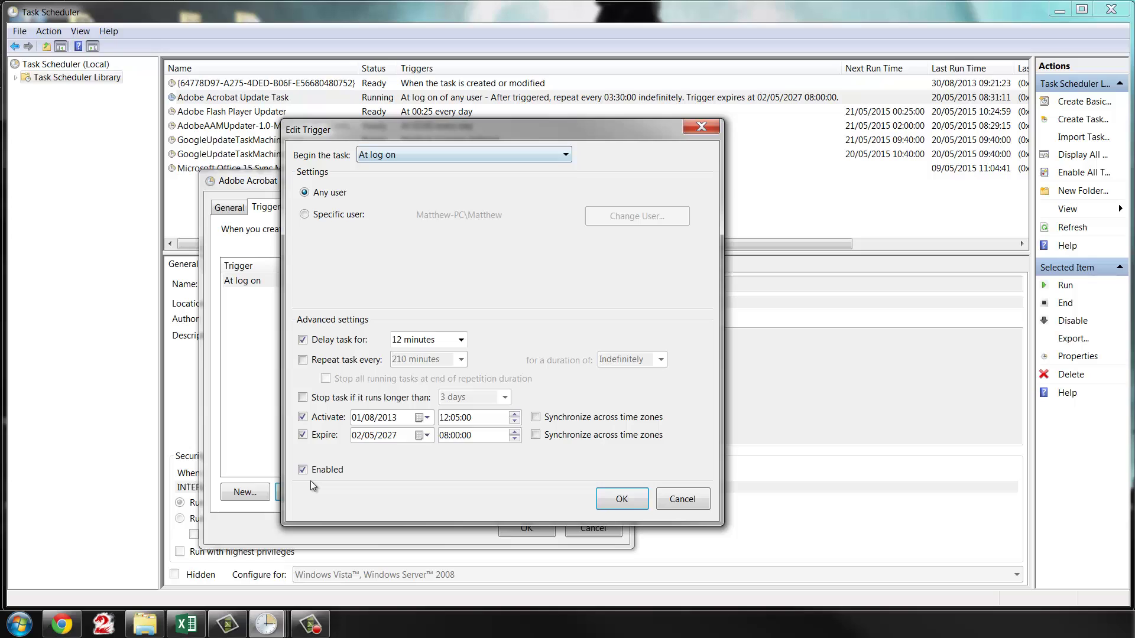
Step: Change the trigger to start On a schedule, recurring Daily
key("alt+Down")
key("Down")
key("Down")
key("Down")
scroll(310, 480, "up", 1)
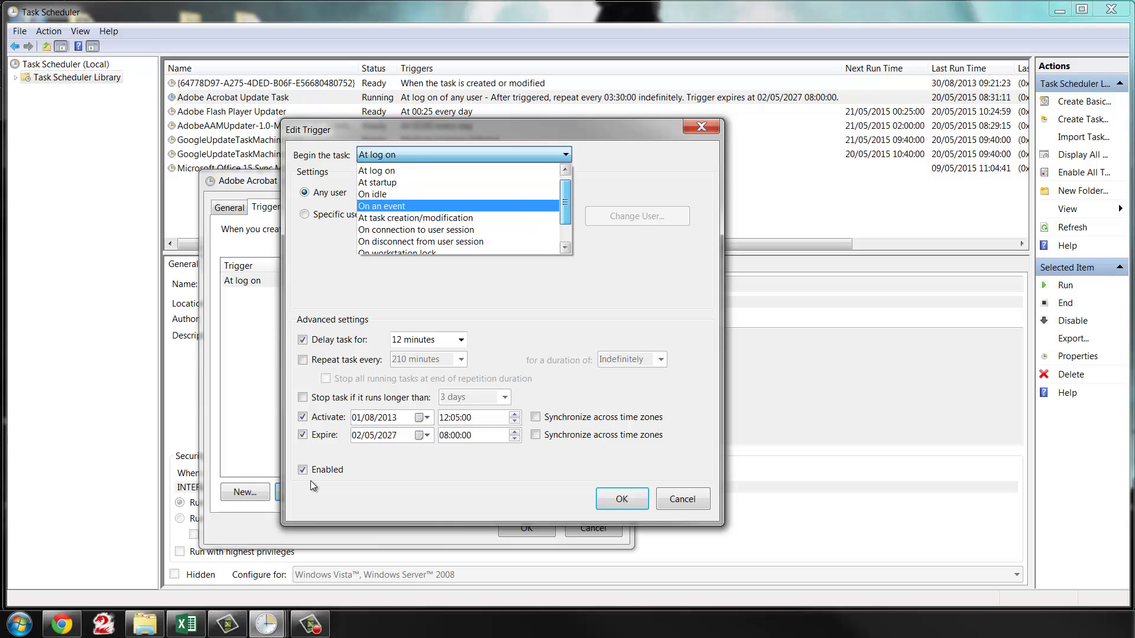
scroll(311, 481, "down", 3)
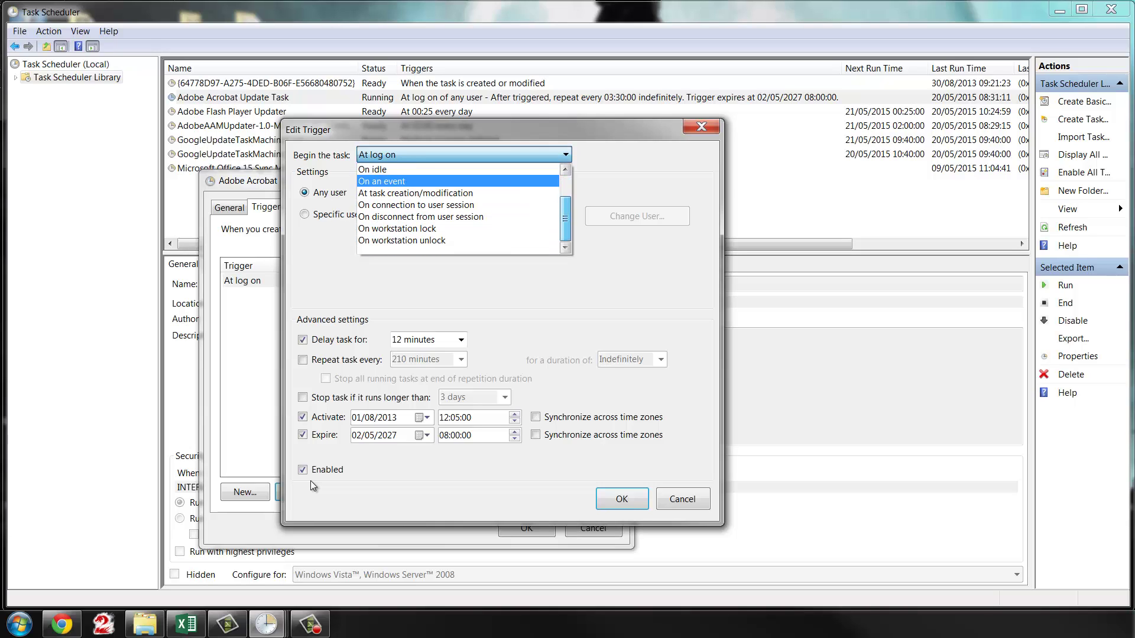
scroll(311, 480, "up", 3)
key("Home")
key("Return")
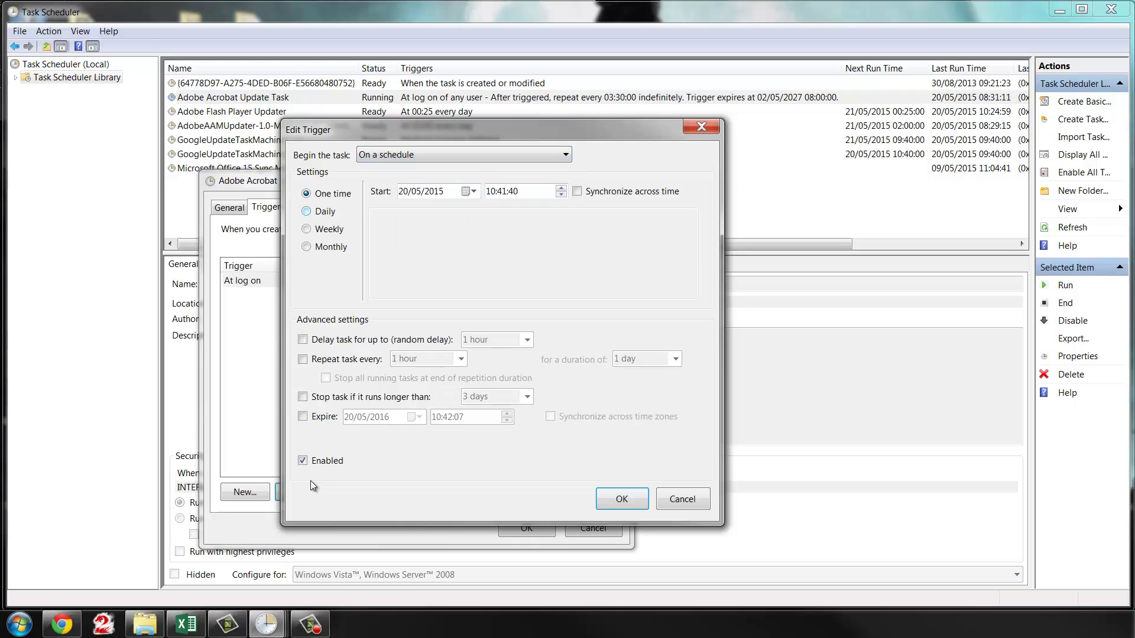
key("Tab")
key("Down")
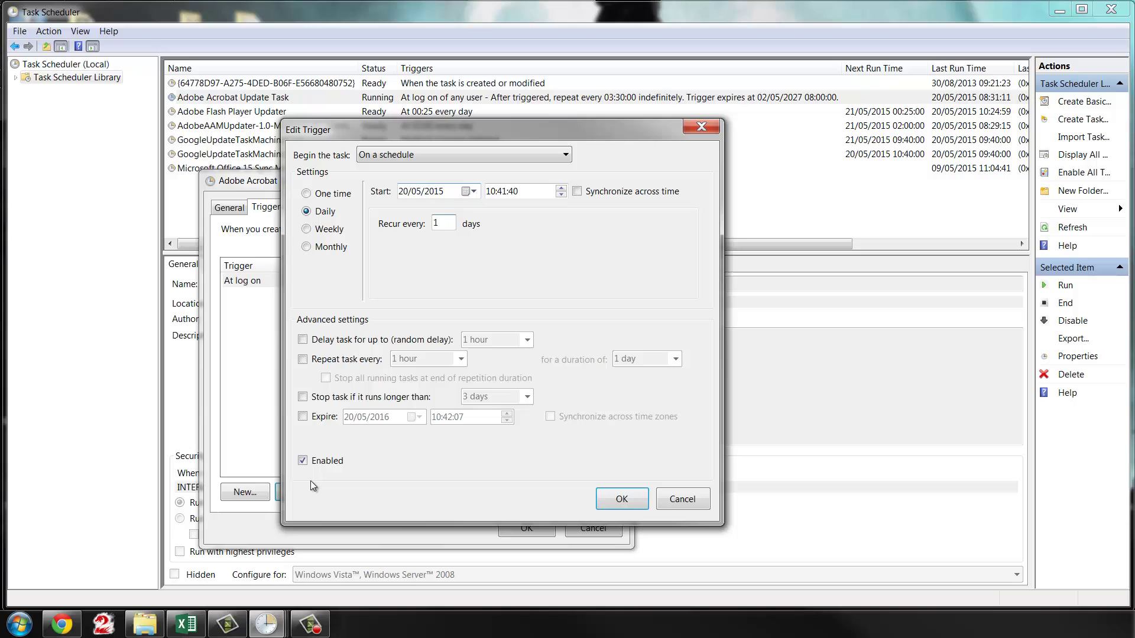
Step: Keep the 10:41 start time and save the trigger and task properties
key("shift+Tab")
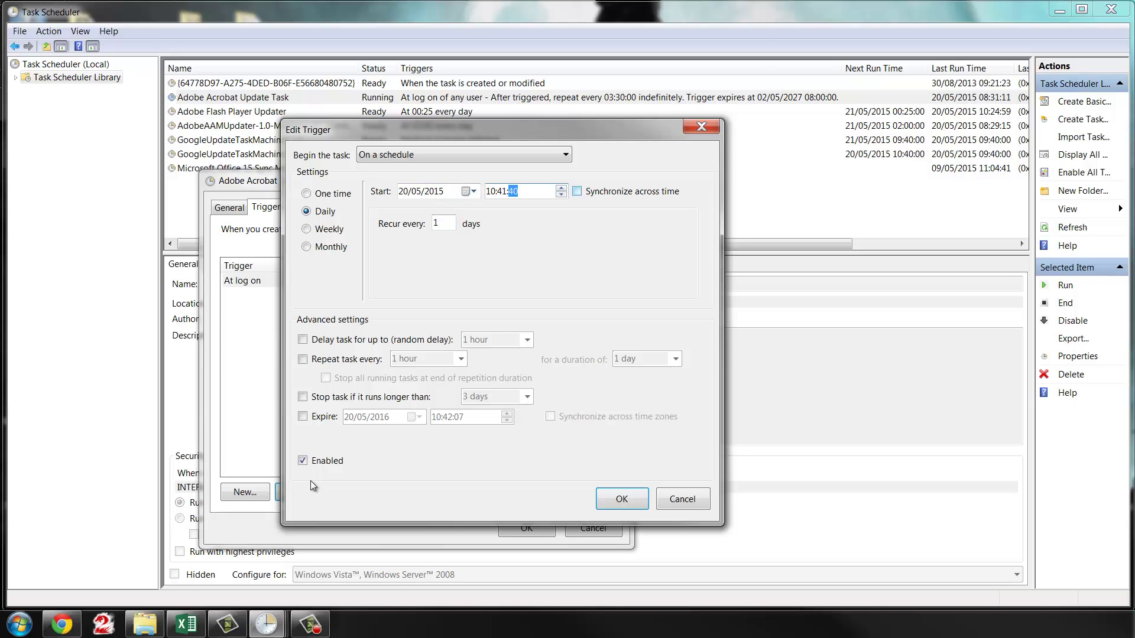
key("Tab")
key("shift+Tab")
key("Right")
key("Right")
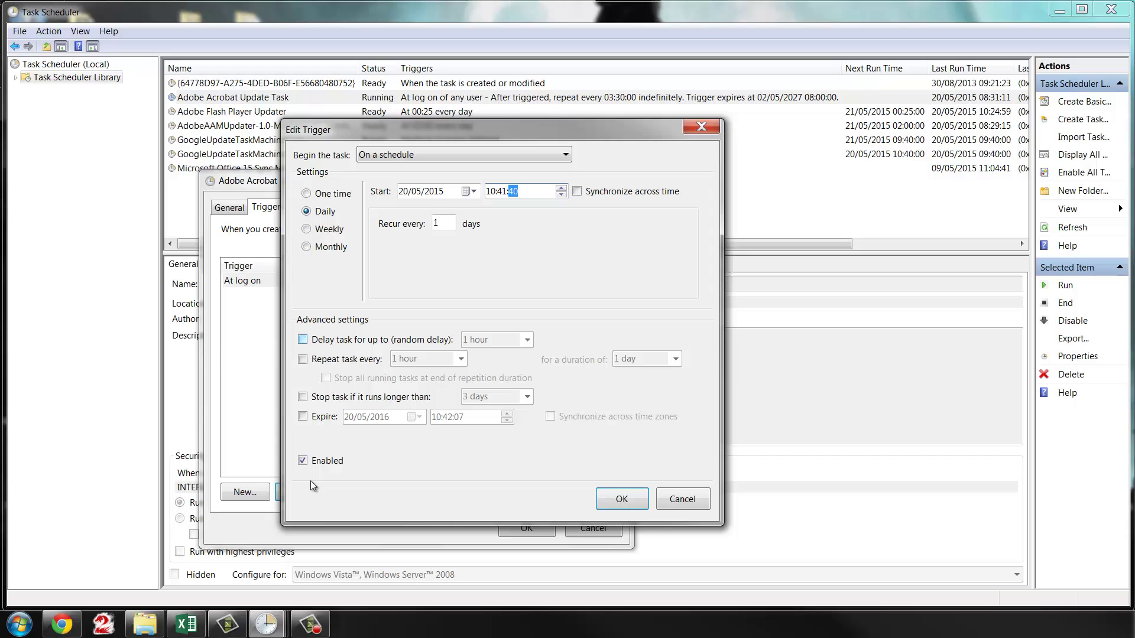
key("Return")
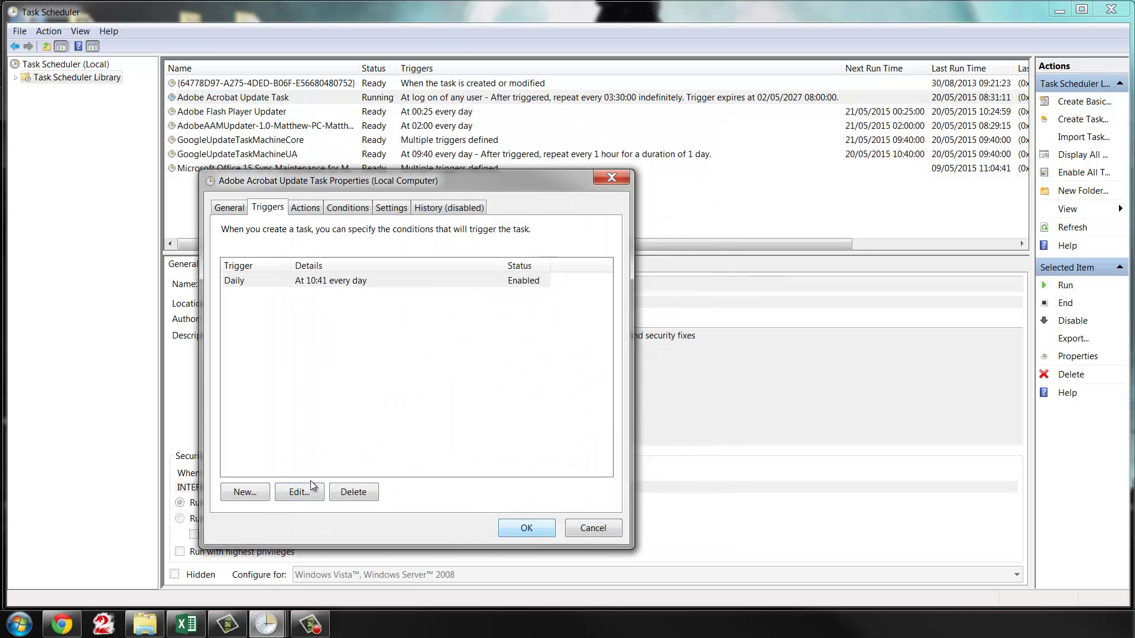
key("Return")
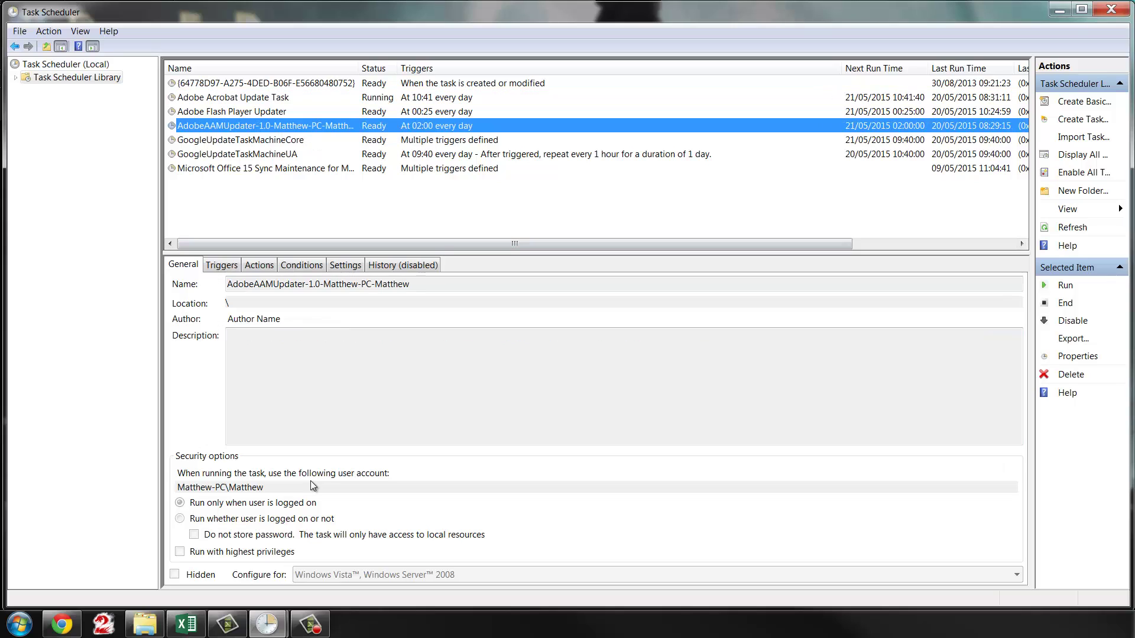
key("Down")
key("Down")
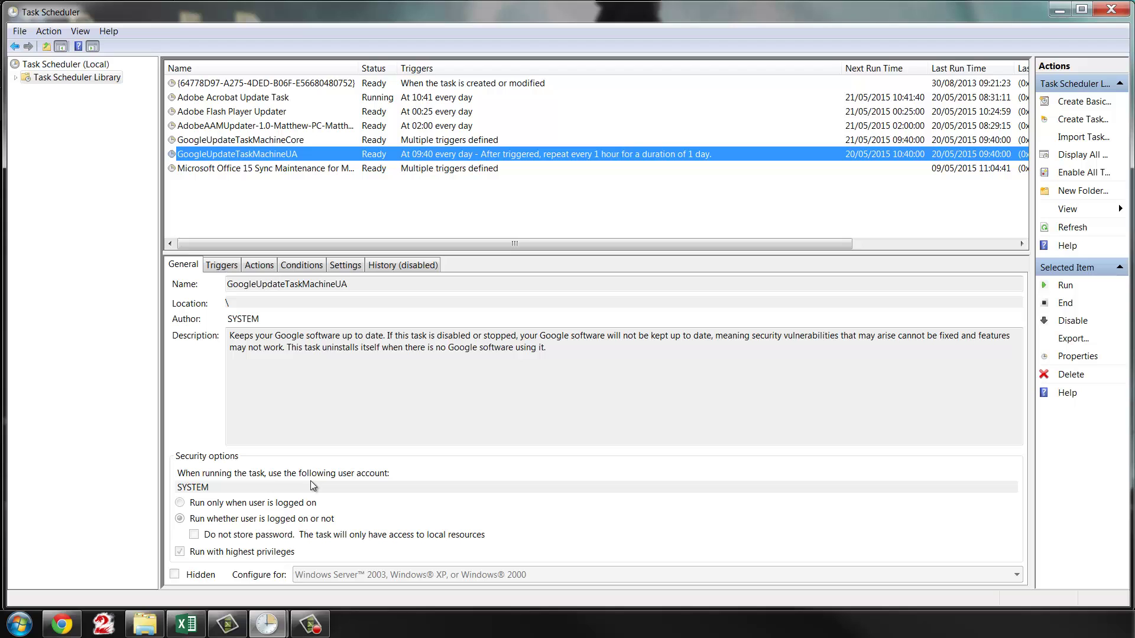
key("Up")
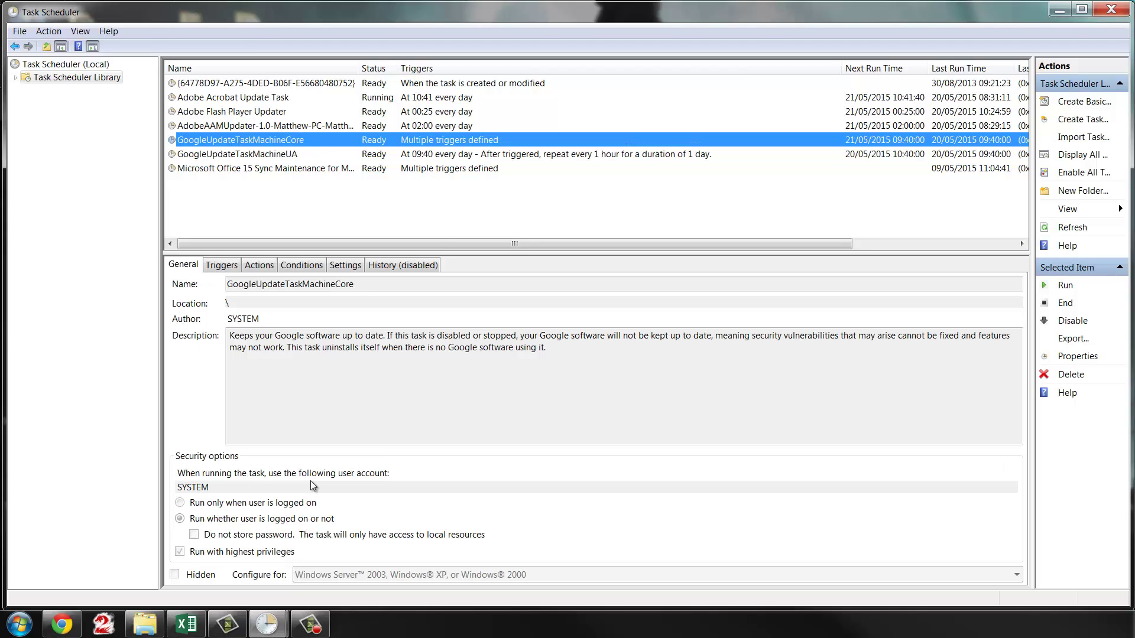
key("Down")
key("Up")
key("Down")
key("Down")
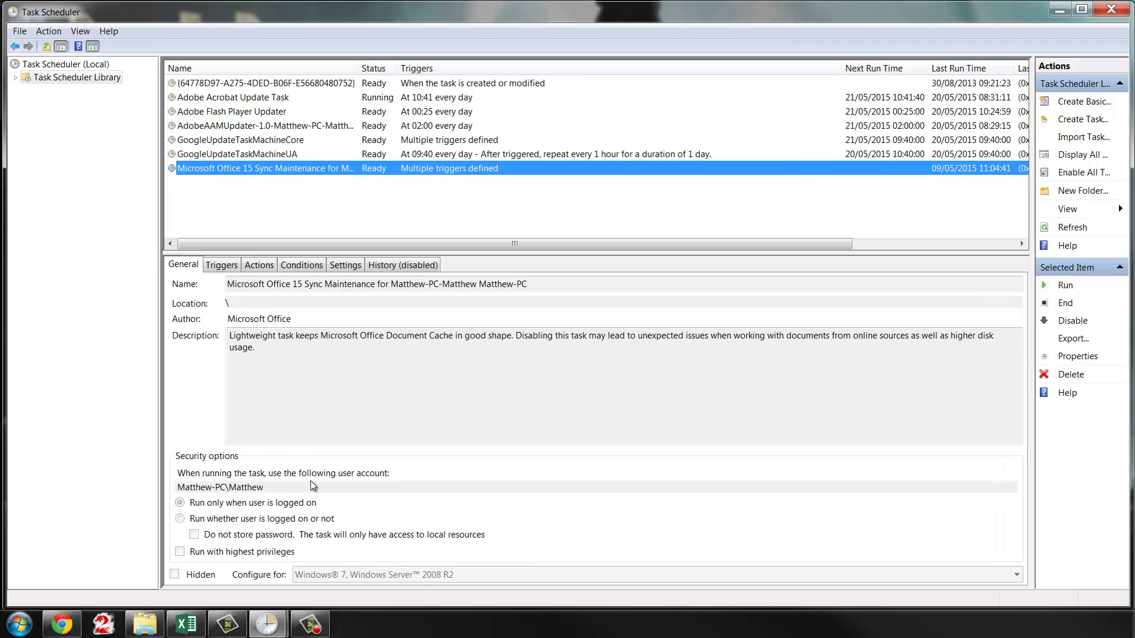
key("Up")
key("Up")
key("Down")
key("Up")
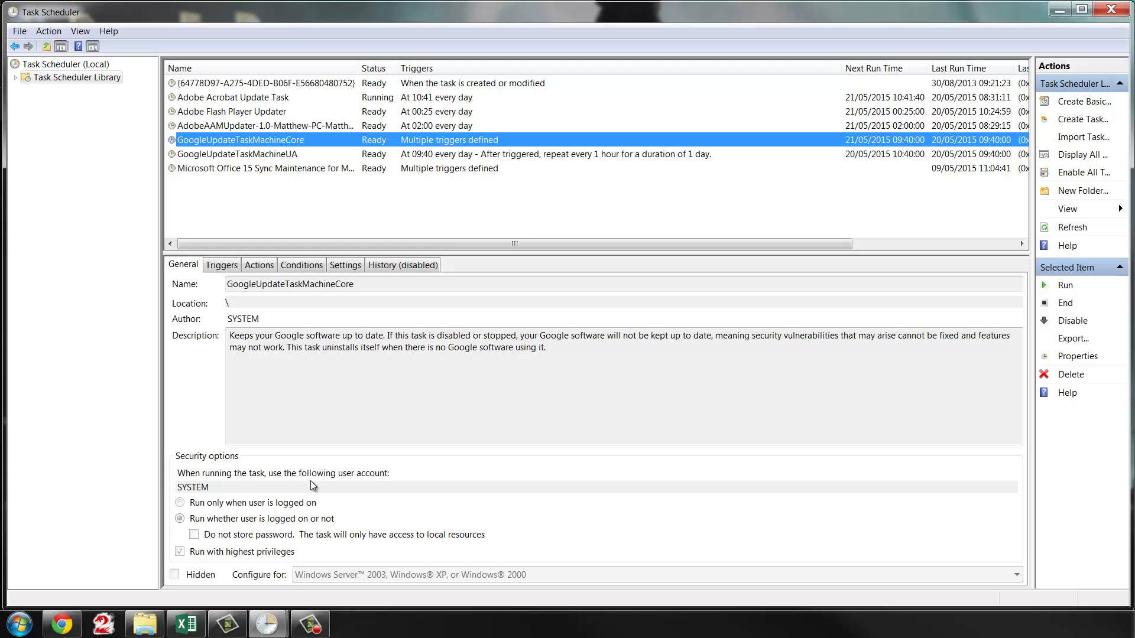
key("Up")
key("Up")
key("Up")
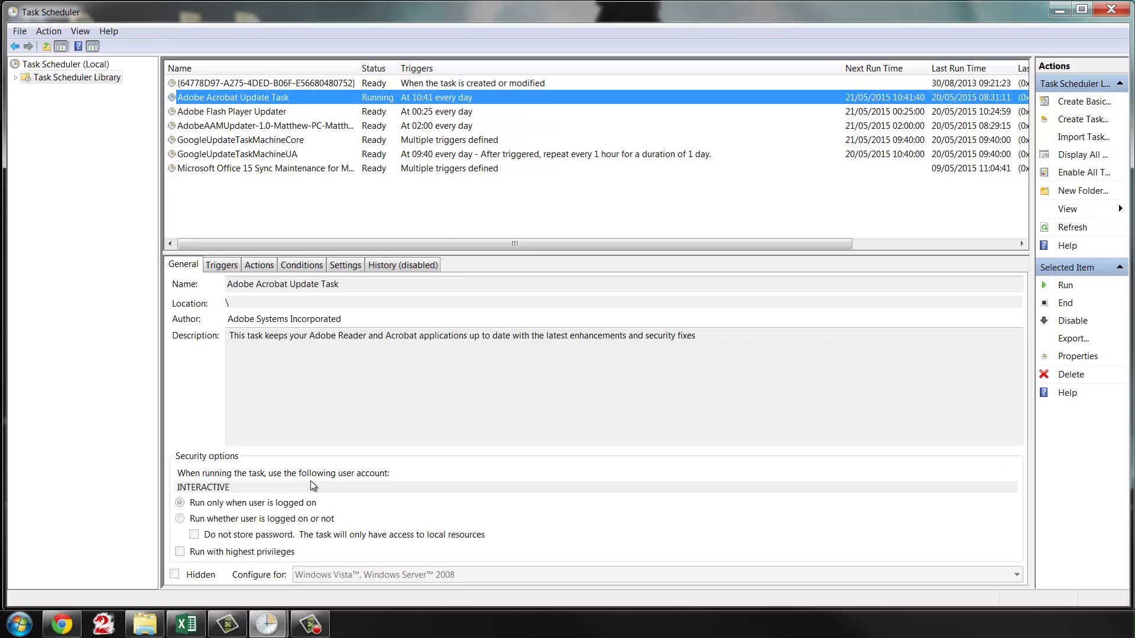
Step: Return to the Task Scheduler (Local) summary and scroll through its 49 active tasks
key("BackSpace")
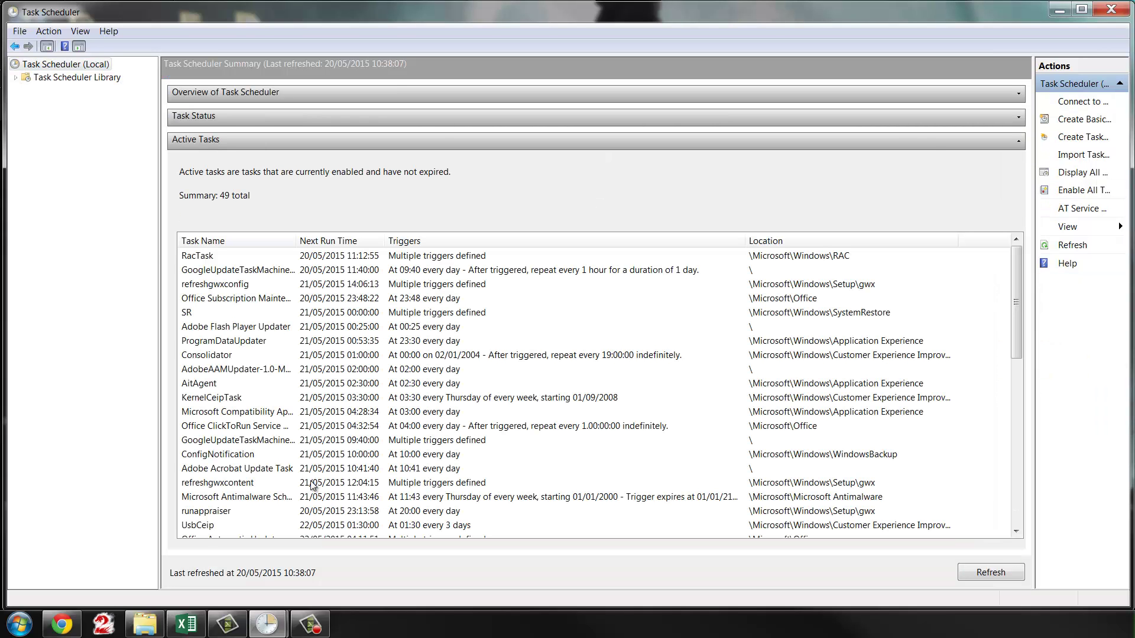
scroll(313, 486, "down", 5)
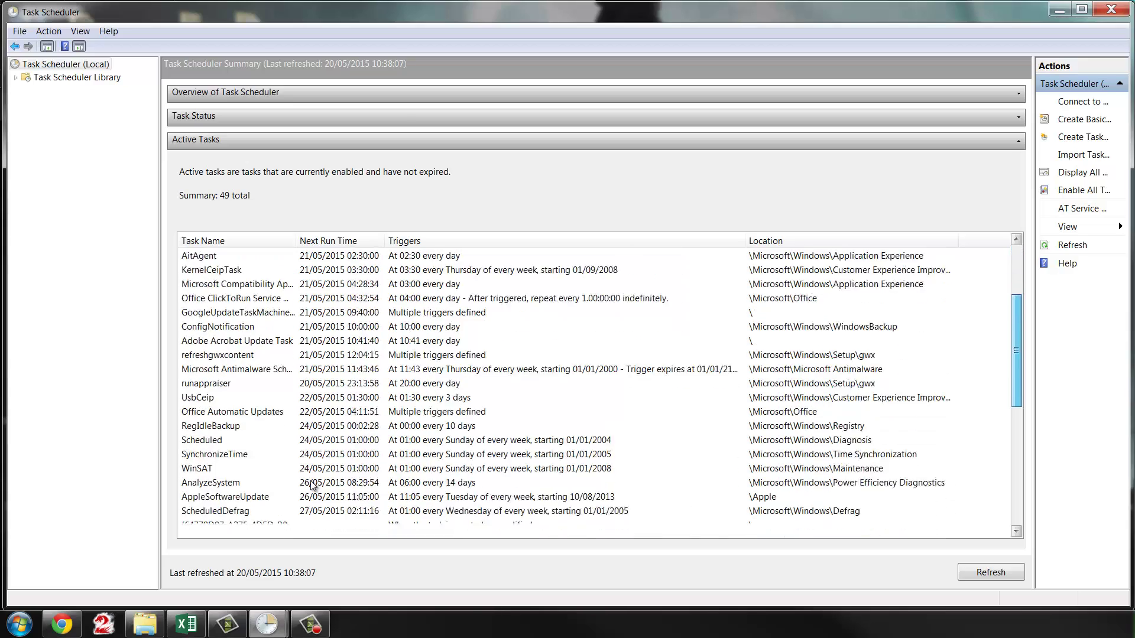
scroll(313, 486, "down", 3)
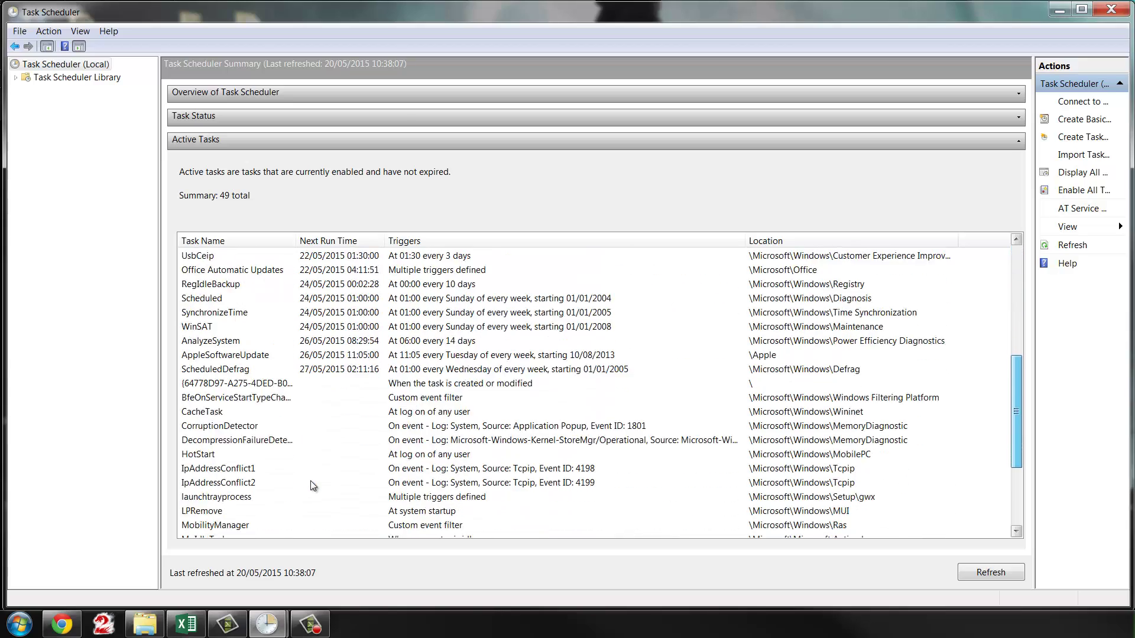
scroll(313, 486, "down", 3)
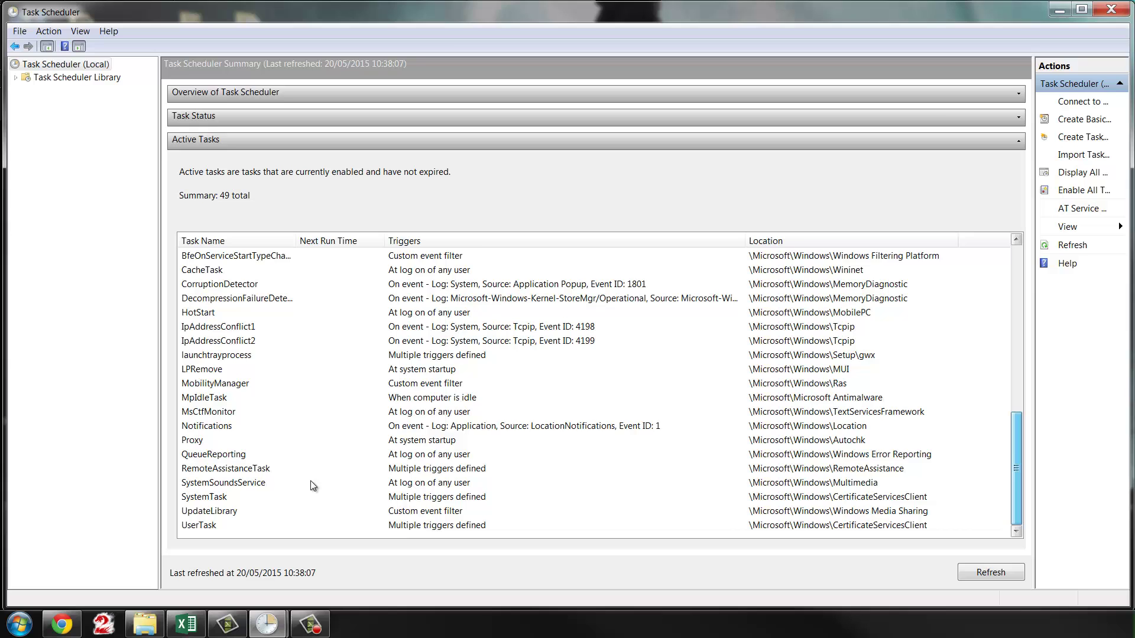
scroll(310, 480, "up", 10)
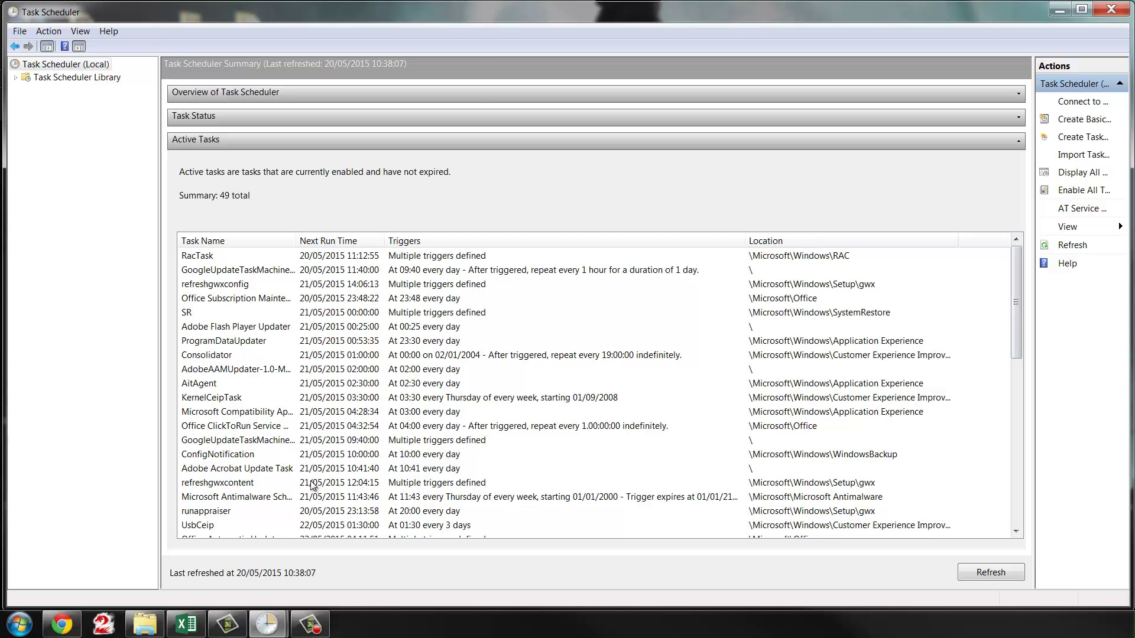
scroll(310, 481, "down", 10)
scroll(311, 481, "up", 10)
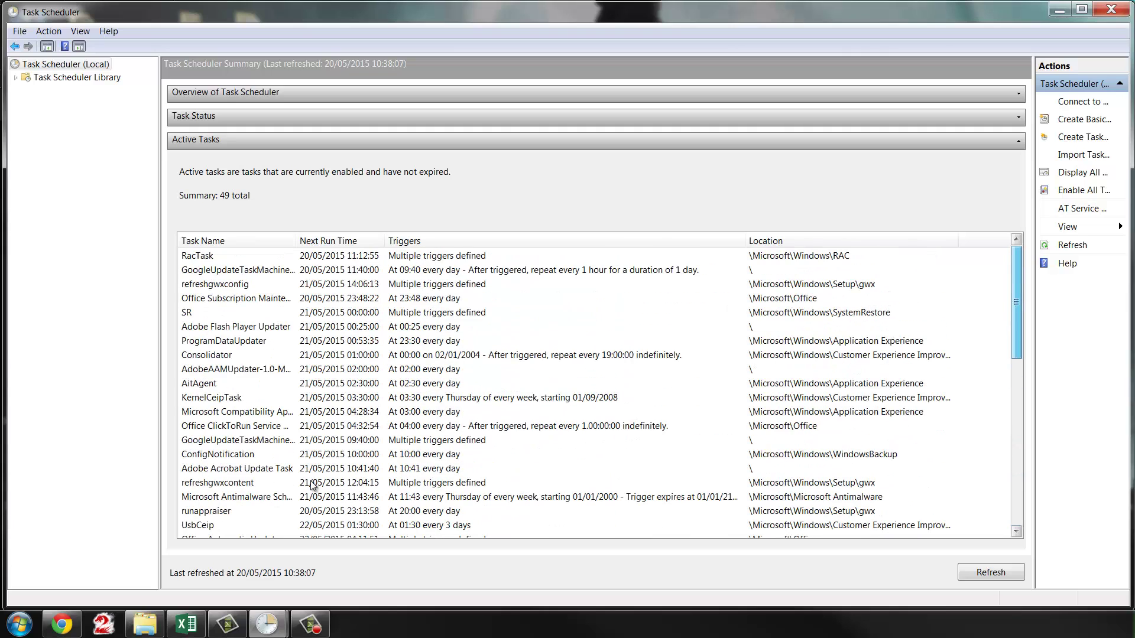